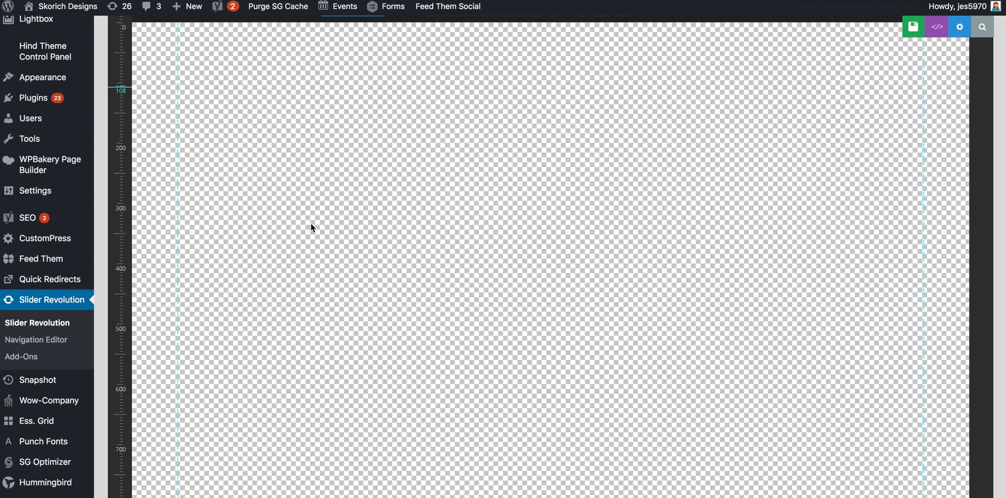
Set slide #2's main background to the boylan-feature.jpg image from the media library.
{"action": "scroll", "coordinate": [311, 224], "scroll_direction": "up", "scroll_amount": 3}
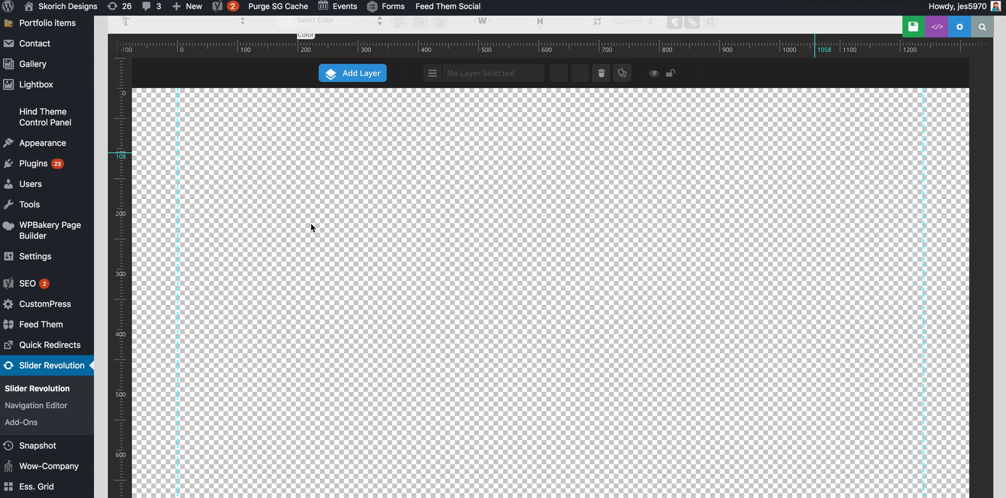
{"action": "scroll", "coordinate": [311, 223], "scroll_direction": "up", "scroll_amount": 10}
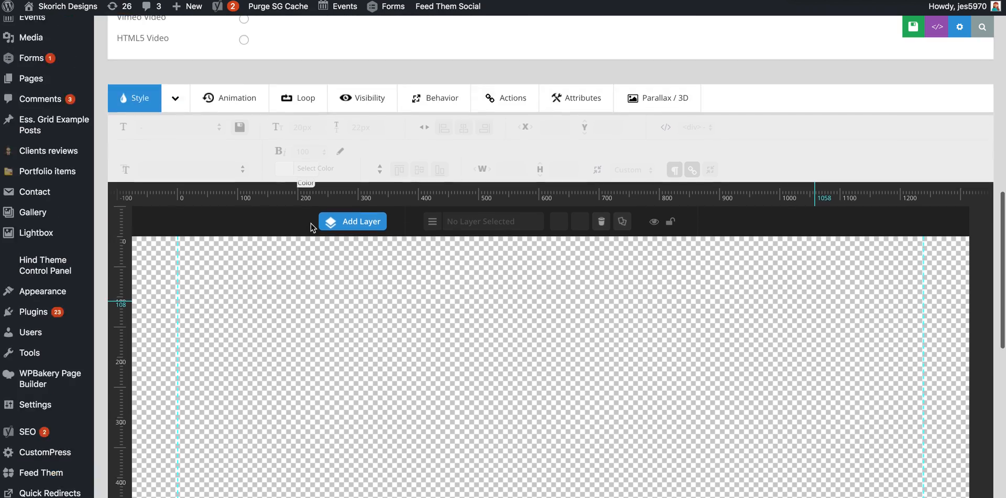
{"action": "scroll", "coordinate": [310, 222], "scroll_direction": "down", "scroll_amount": 9}
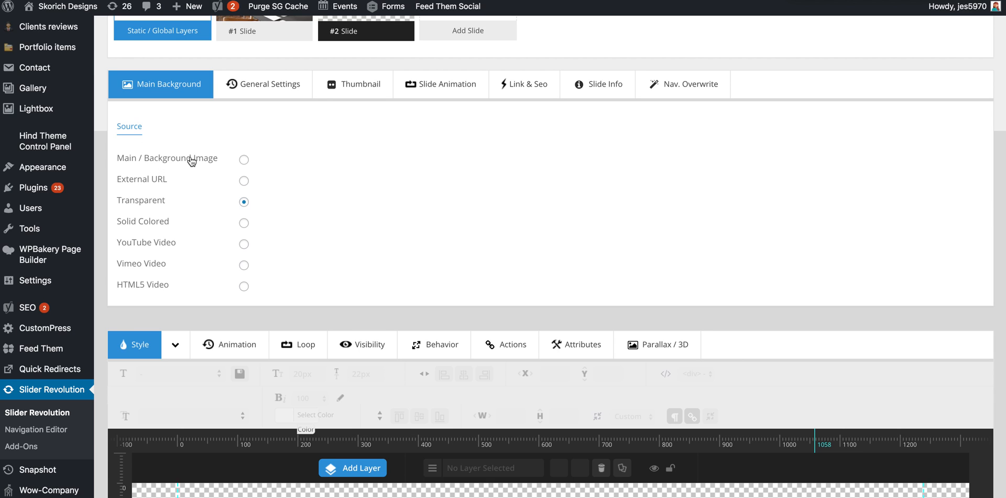
{"action": "left_click", "coordinate": [244, 161]}
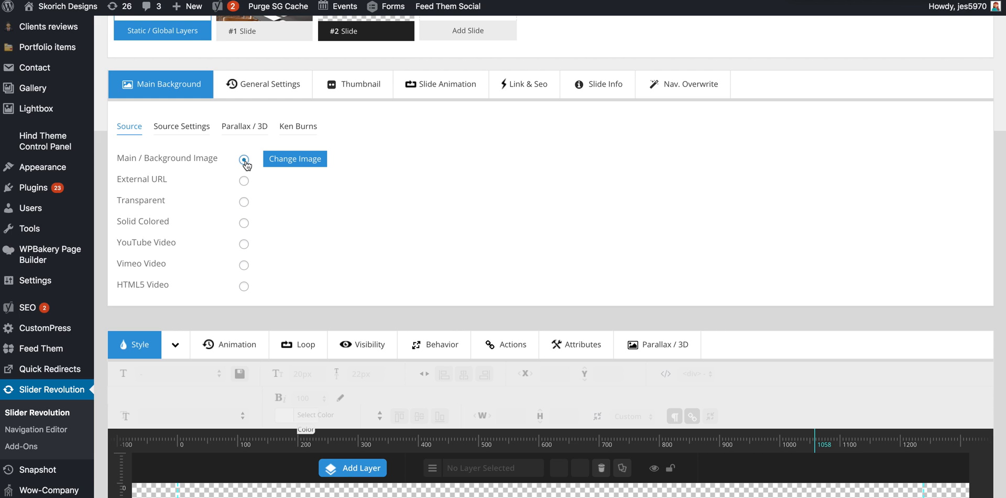
{"action": "left_click", "coordinate": [307, 164]}
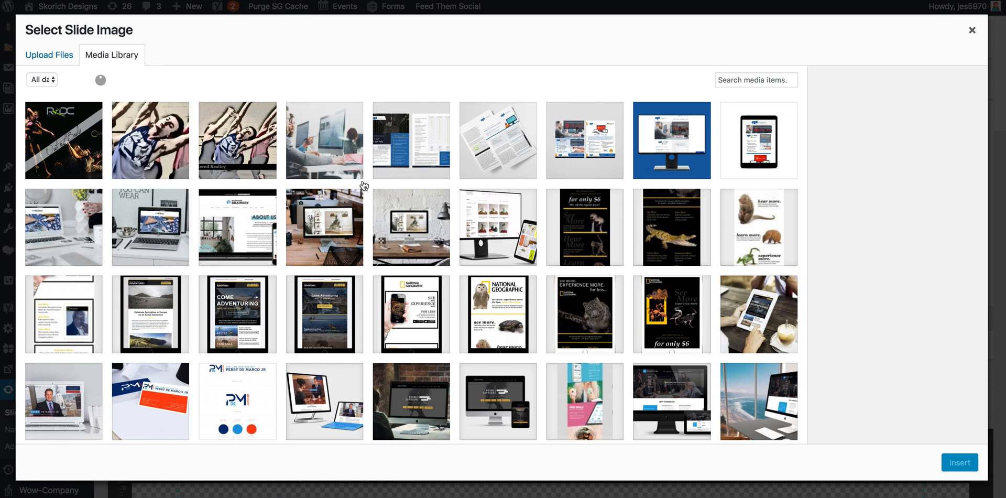
{"action": "scroll", "coordinate": [535, 276], "scroll_direction": "down", "scroll_amount": 2}
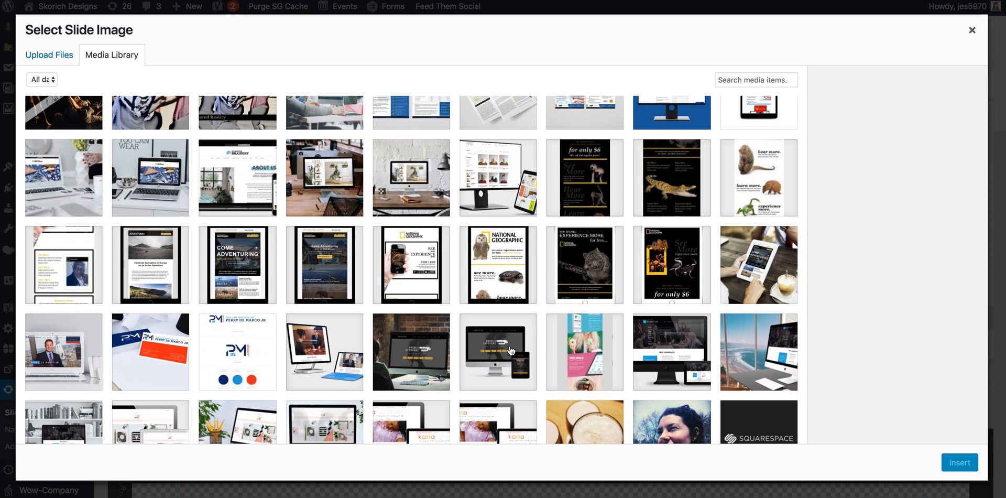
{"action": "left_click", "coordinate": [738, 344]}
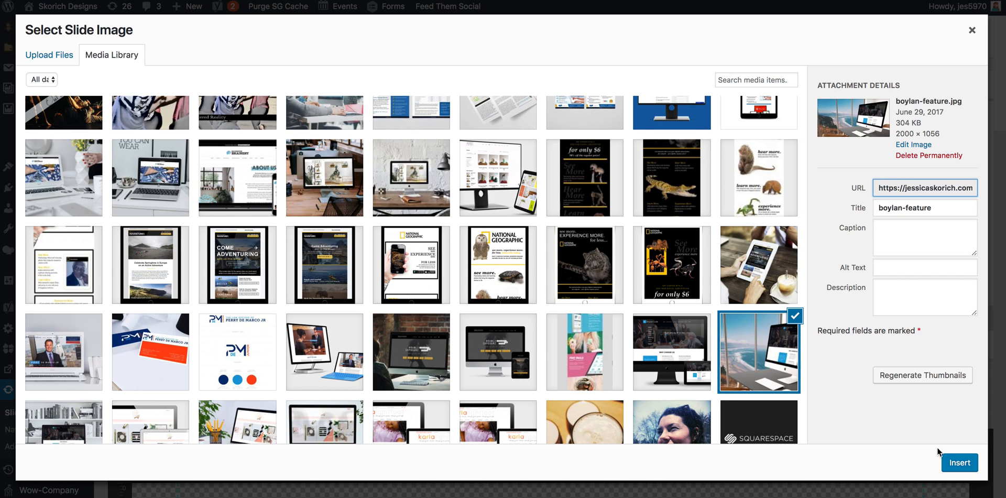
{"action": "left_click", "coordinate": [958, 464]}
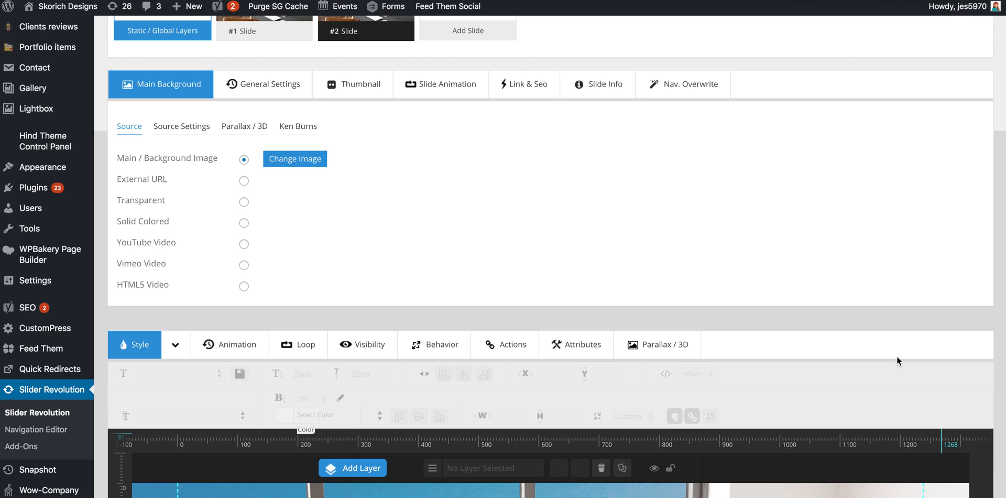
{"action": "scroll", "coordinate": [897, 360], "scroll_direction": "down", "scroll_amount": 10}
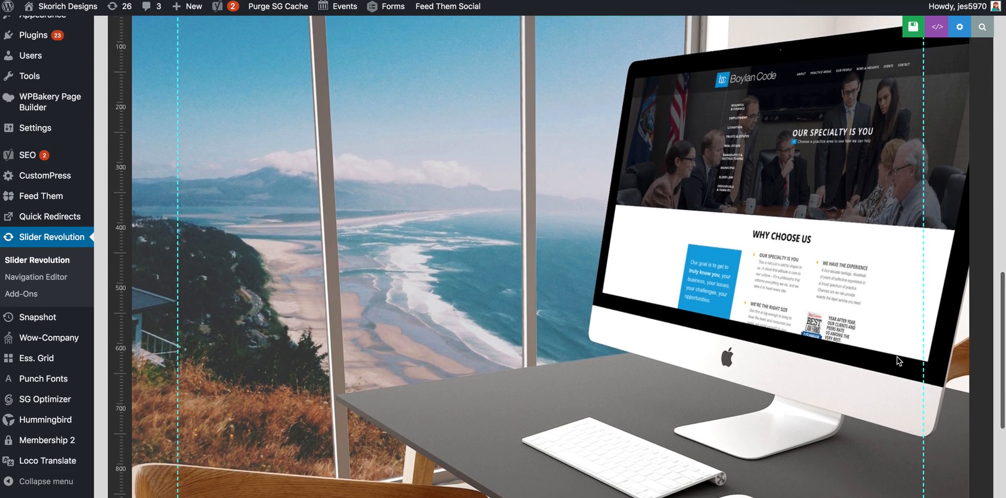
{"action": "scroll", "coordinate": [899, 361], "scroll_direction": "down", "scroll_amount": 1}
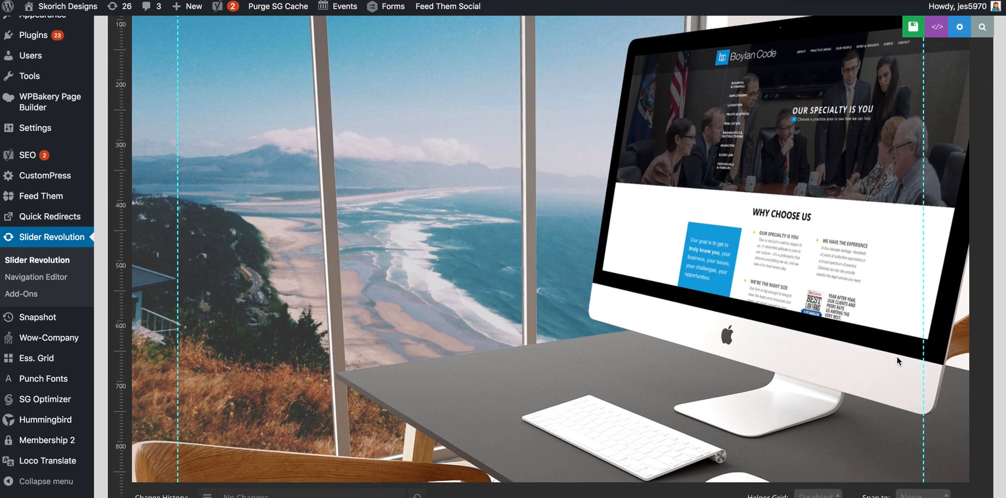
Set the background image's position to center top in the source settings and check it on the slide canvas.
{"action": "scroll", "coordinate": [897, 357], "scroll_direction": "up", "scroll_amount": 12}
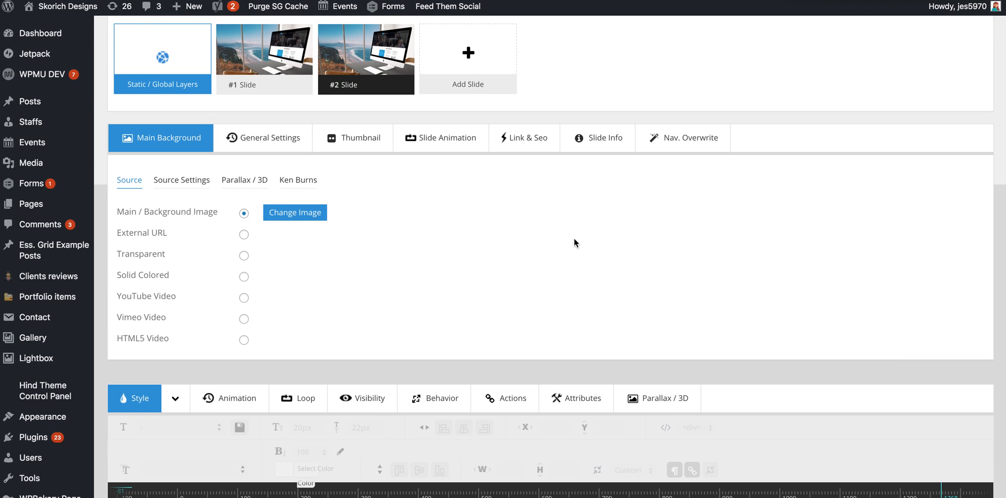
{"action": "left_click", "coordinate": [182, 185]}
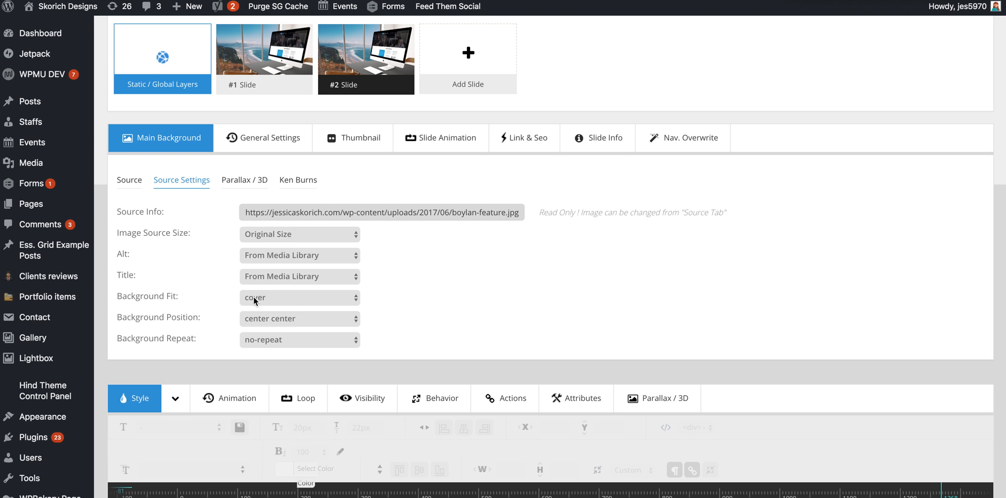
{"action": "scroll", "coordinate": [253, 297], "scroll_direction": "down", "scroll_amount": 3}
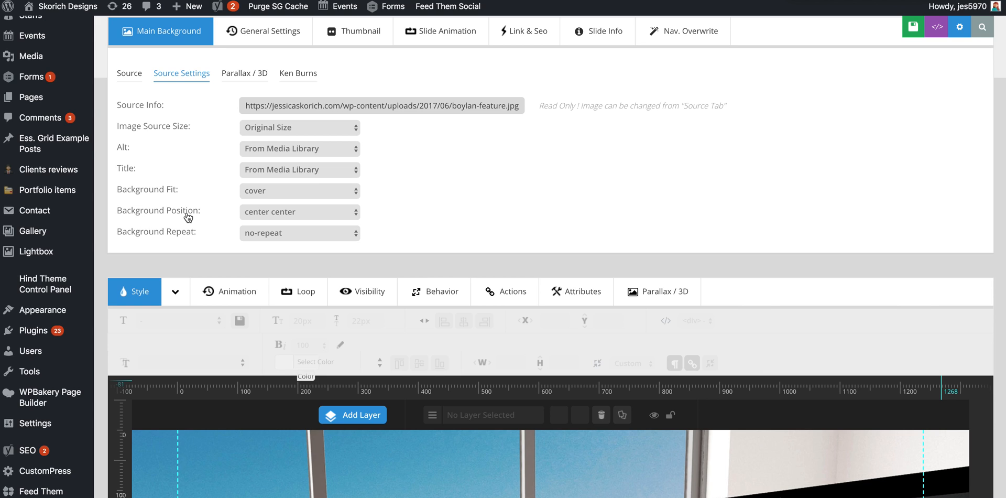
{"action": "left_click", "coordinate": [263, 213]}
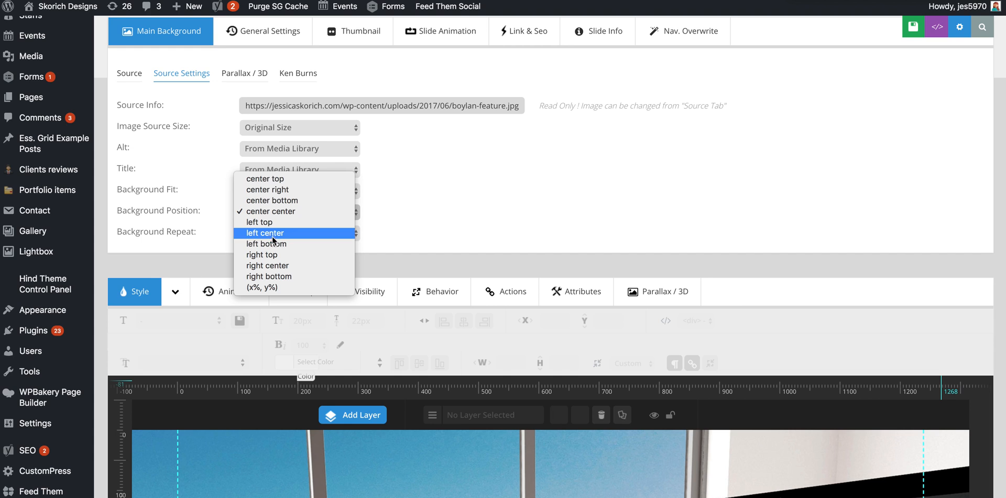
{"action": "left_click", "coordinate": [267, 179]}
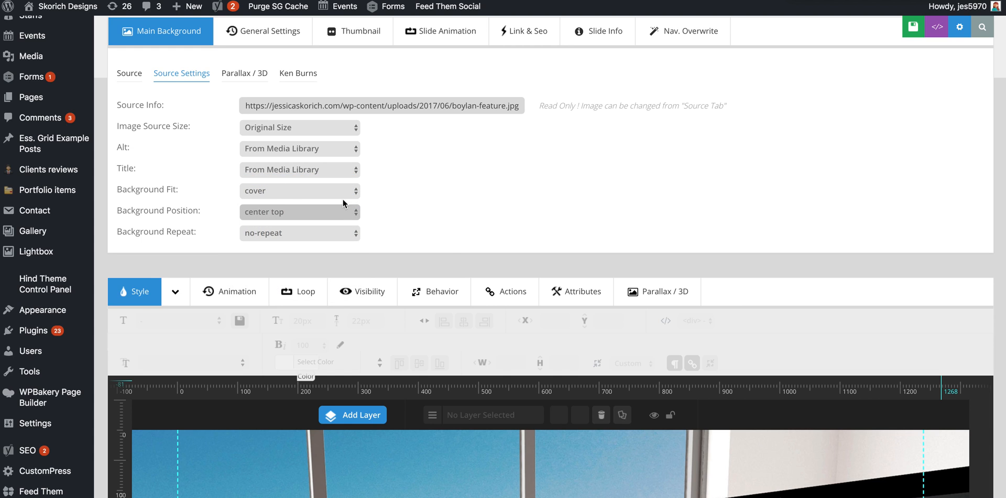
{"action": "scroll", "coordinate": [456, 257], "scroll_direction": "down", "scroll_amount": 5}
{"action": "scroll", "coordinate": [471, 272], "scroll_direction": "down", "scroll_amount": 1}
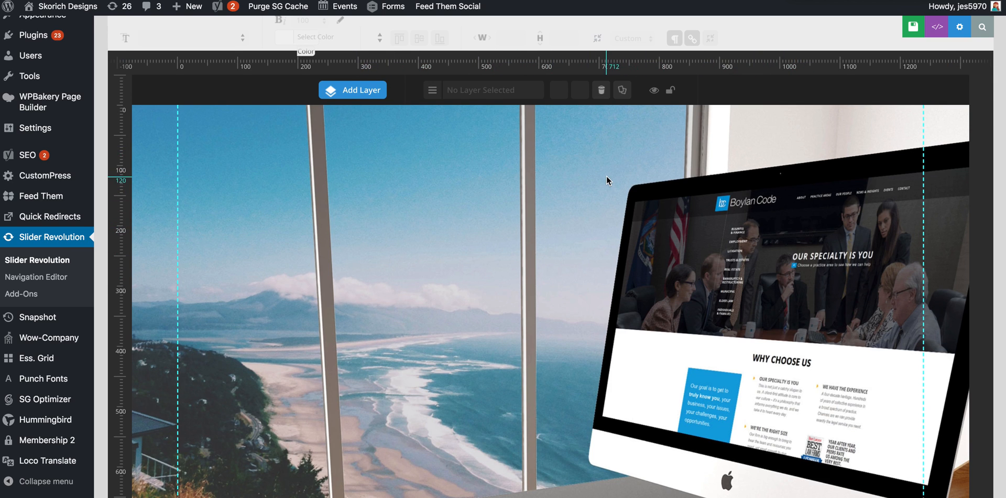
Try the center bottom background position and check how the image sits on the slide canvas.
{"action": "scroll", "coordinate": [577, 121], "scroll_direction": "up", "scroll_amount": 6}
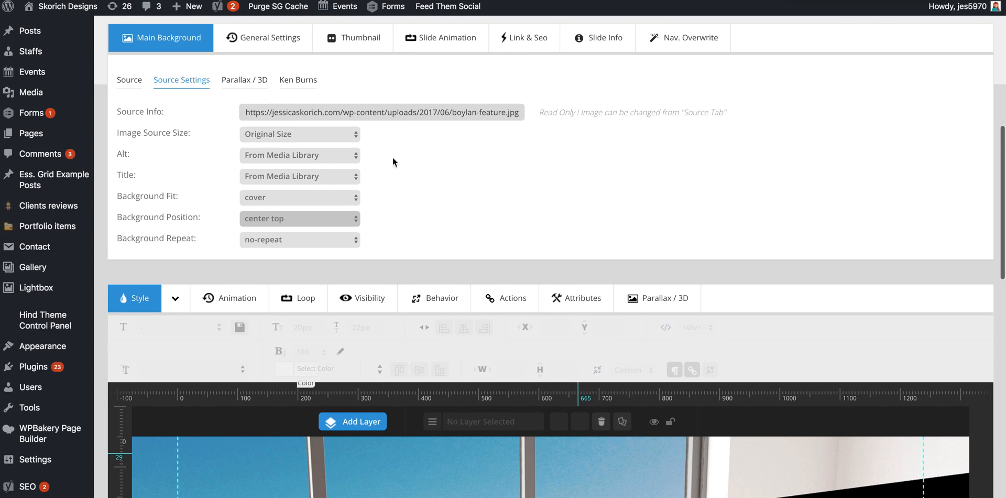
{"action": "left_click", "coordinate": [289, 219]}
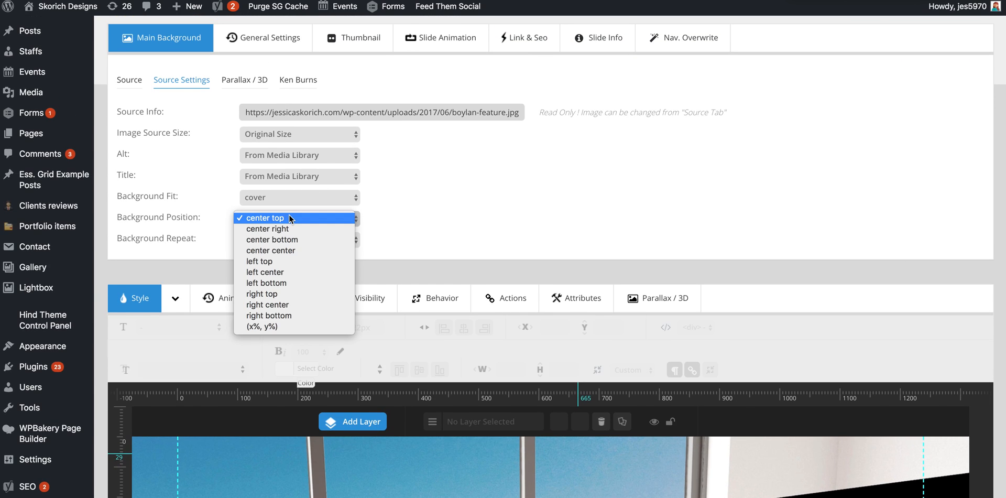
{"action": "left_click", "coordinate": [285, 240]}
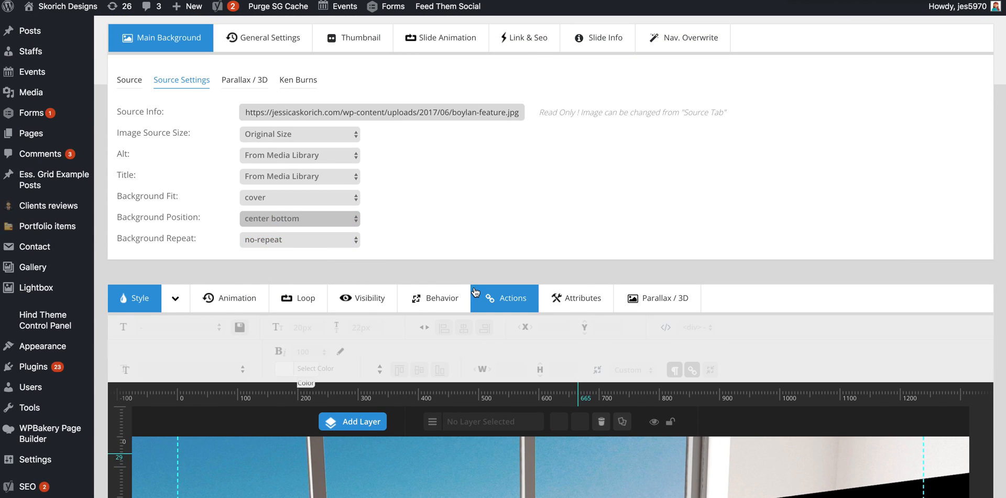
{"action": "scroll", "coordinate": [473, 288], "scroll_direction": "down", "scroll_amount": 9}
{"action": "scroll", "coordinate": [473, 287], "scroll_direction": "down", "scroll_amount": 1}
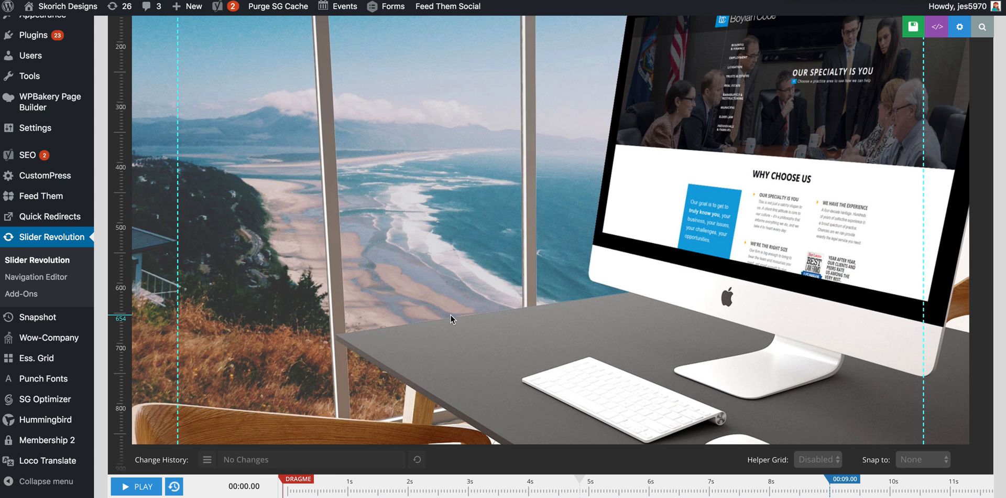
Set the background position to right center and check the framing of the whole image on the canvas.
{"action": "scroll", "coordinate": [450, 319], "scroll_direction": "up", "scroll_amount": 7}
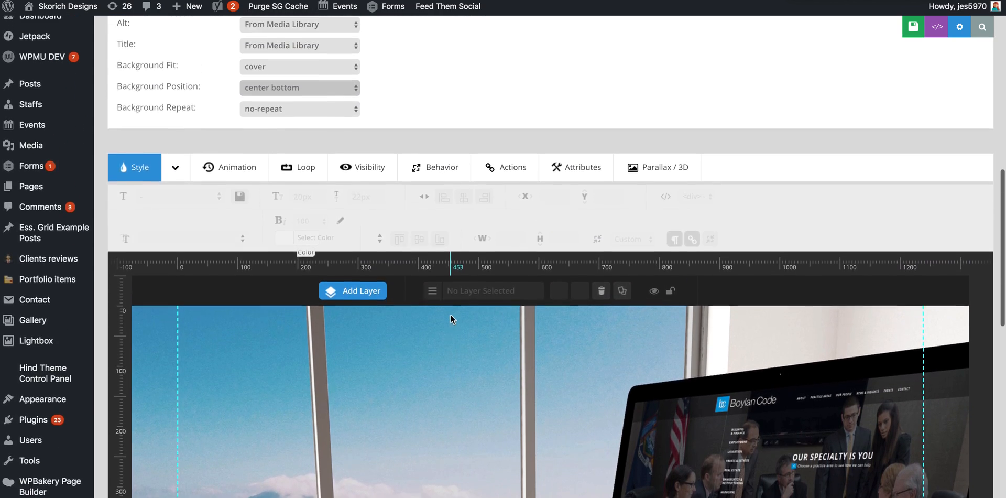
{"action": "scroll", "coordinate": [451, 313], "scroll_direction": "up", "scroll_amount": 1}
{"action": "left_click", "coordinate": [304, 146]}
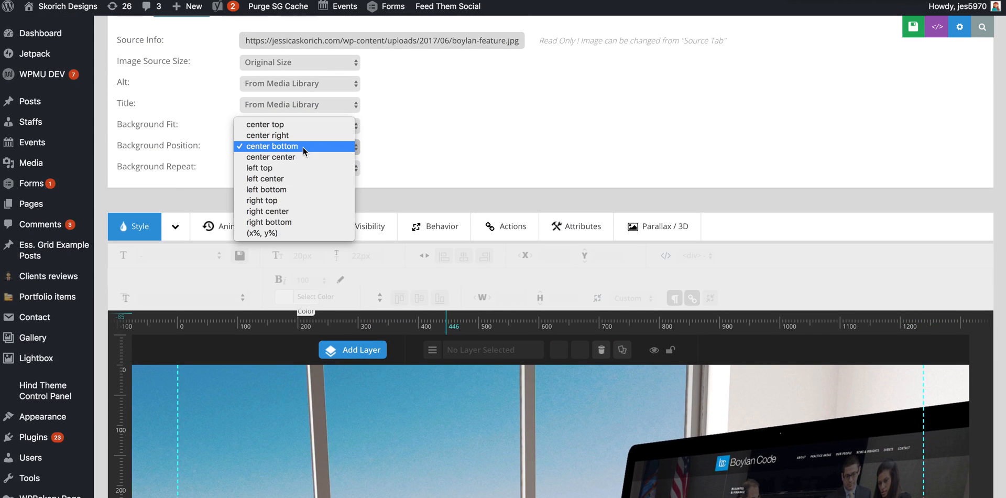
{"action": "left_click", "coordinate": [291, 211]}
{"action": "scroll", "coordinate": [696, 169], "scroll_direction": "down", "scroll_amount": 5}
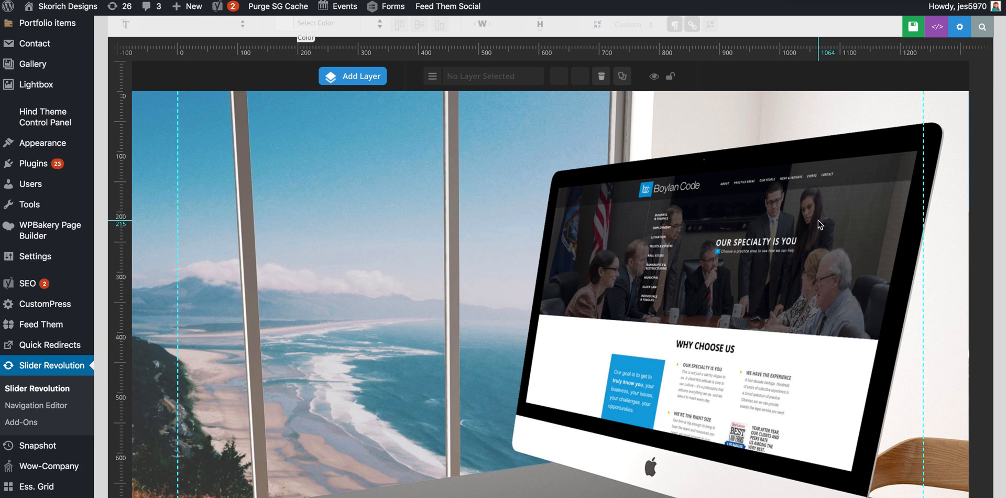
{"action": "scroll", "coordinate": [820, 224], "scroll_direction": "up", "scroll_amount": 3}
{"action": "scroll", "coordinate": [821, 224], "scroll_direction": "down", "scroll_amount": 5}
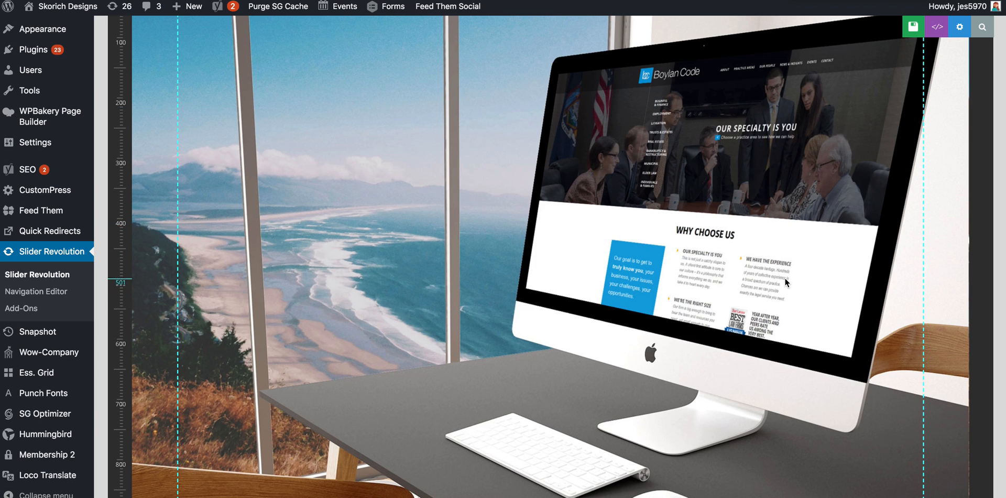
Add an image layer to the slide using the black "DESIGNER + DEVELOPER" logo from the media library.
{"action": "scroll", "coordinate": [785, 277], "scroll_direction": "up", "scroll_amount": 3}
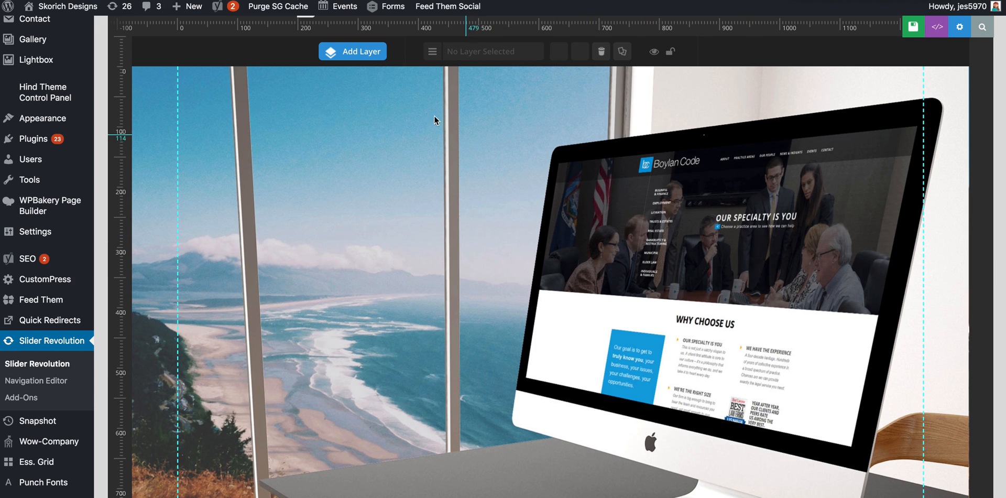
{"action": "mouse_move", "coordinate": [369, 59]}
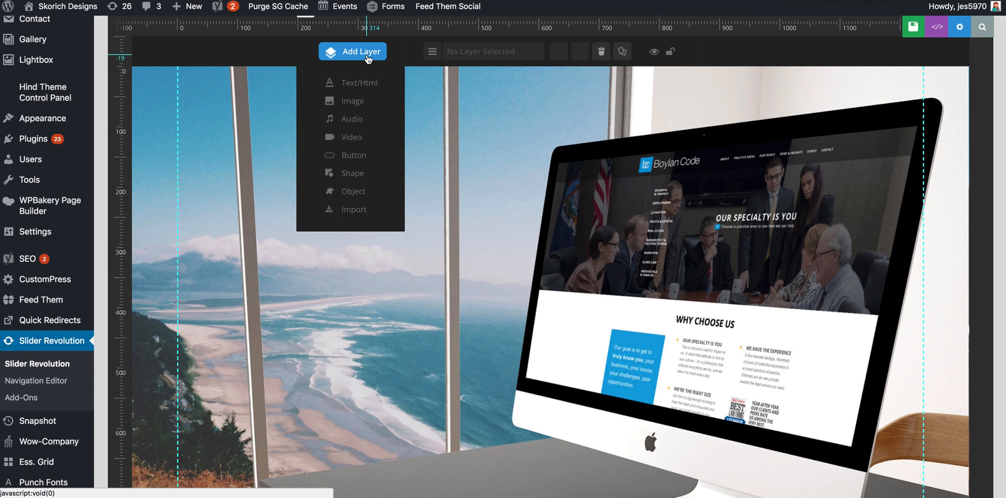
{"action": "left_click", "coordinate": [353, 102]}
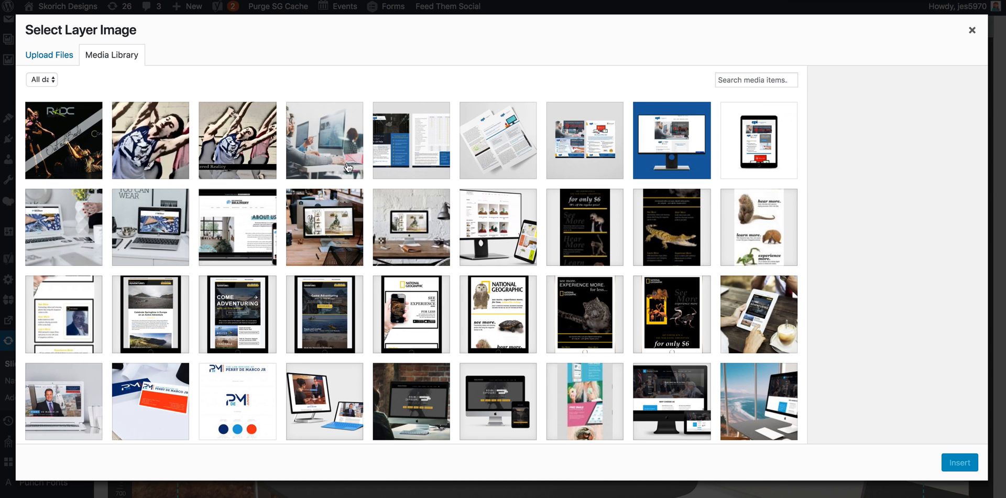
{"action": "scroll", "coordinate": [348, 166], "scroll_direction": "down", "scroll_amount": 2}
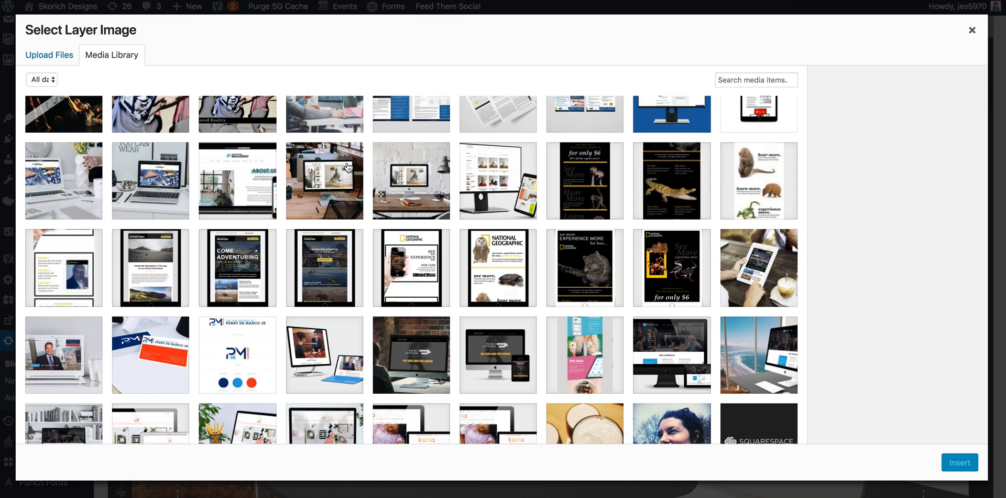
{"action": "scroll", "coordinate": [348, 167], "scroll_direction": "down", "scroll_amount": 10}
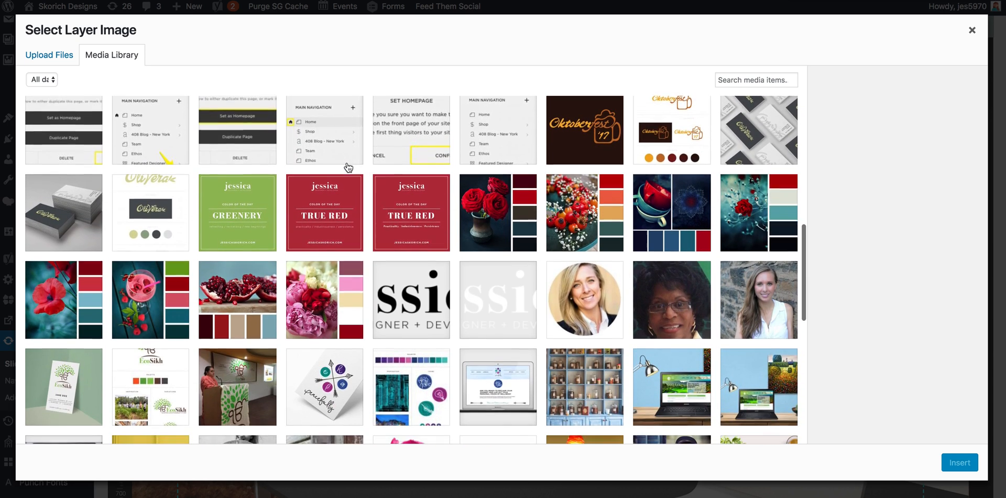
{"action": "left_click", "coordinate": [392, 293]}
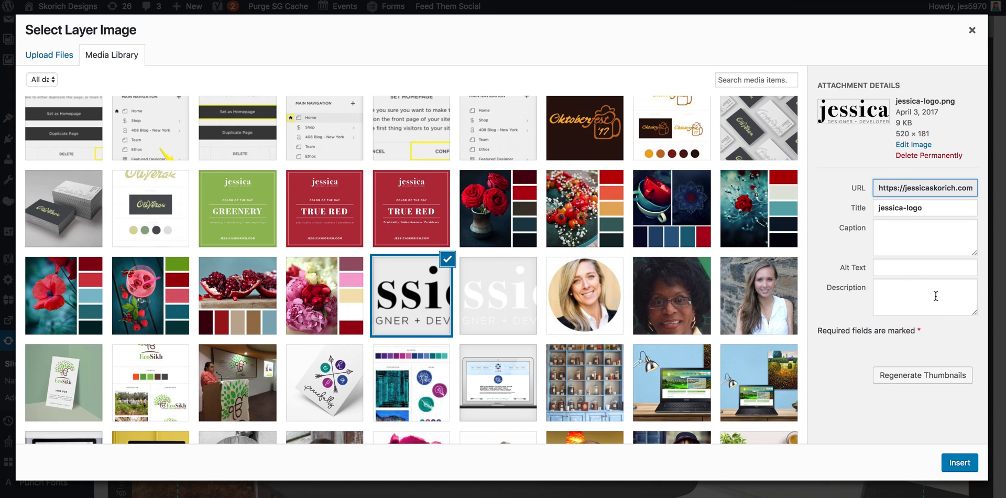
{"action": "left_click", "coordinate": [959, 462]}
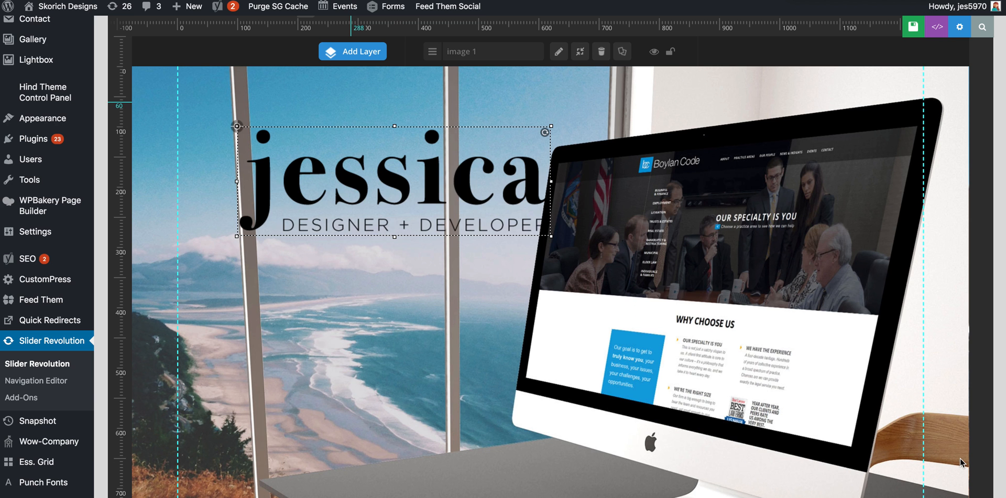
Move the logo layer to about X 56 px, Y 57 px, shrink it to about 316 × 110 px, and deselect it.
{"action": "scroll", "coordinate": [524, 283], "scroll_direction": "up", "scroll_amount": 2}
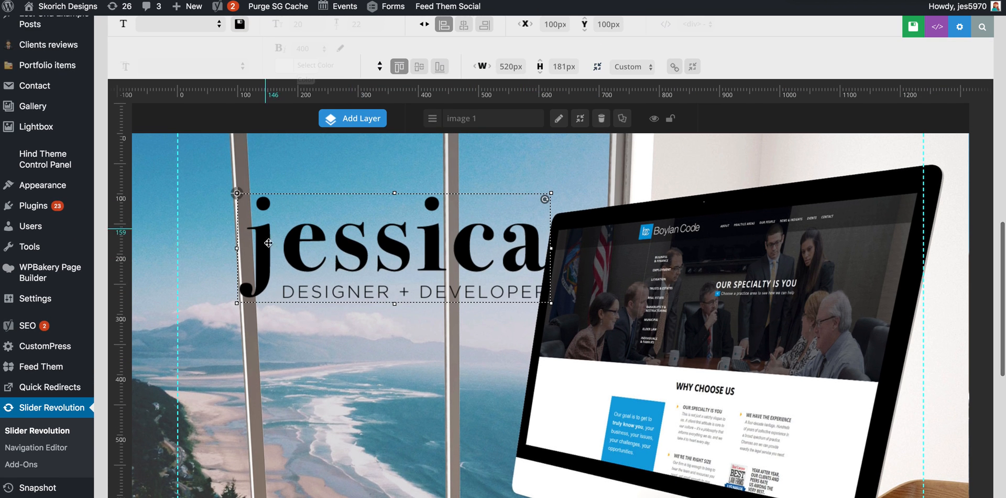
{"action": "left_click_drag", "start_coordinate": [279, 258], "coordinate": [254, 233]}
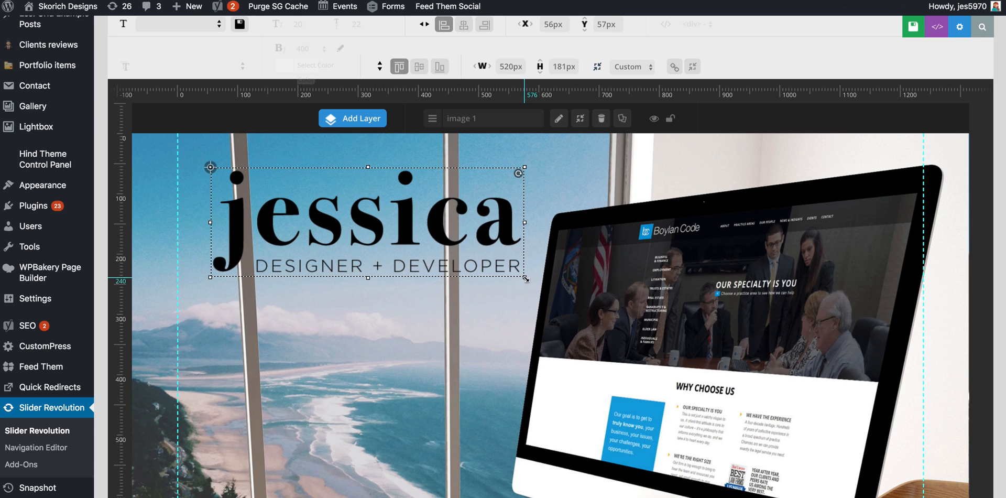
{"action": "left_click_drag", "start_coordinate": [512, 272], "coordinate": [422, 238]}
{"action": "scroll", "coordinate": [422, 237], "scroll_direction": "down", "scroll_amount": 1}
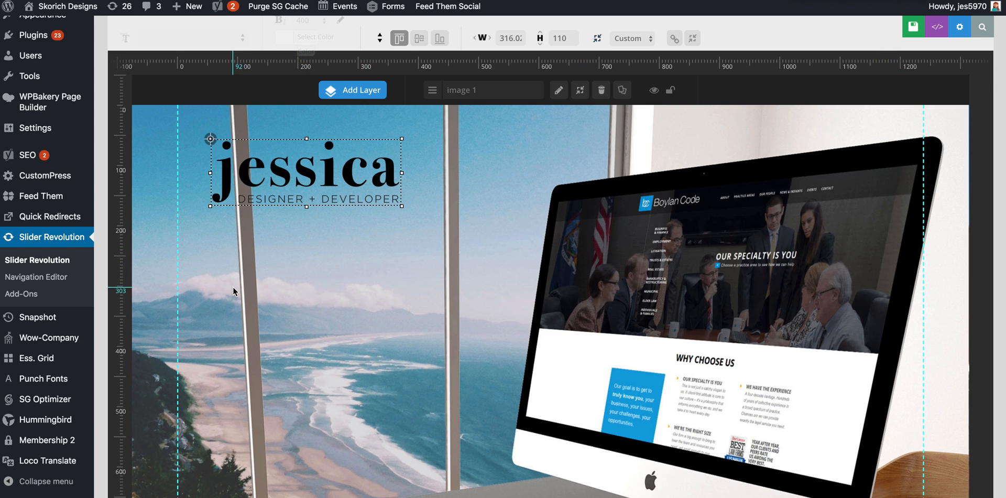
{"action": "scroll", "coordinate": [283, 304], "scroll_direction": "up", "scroll_amount": 2}
{"action": "left_click", "coordinate": [272, 335]}
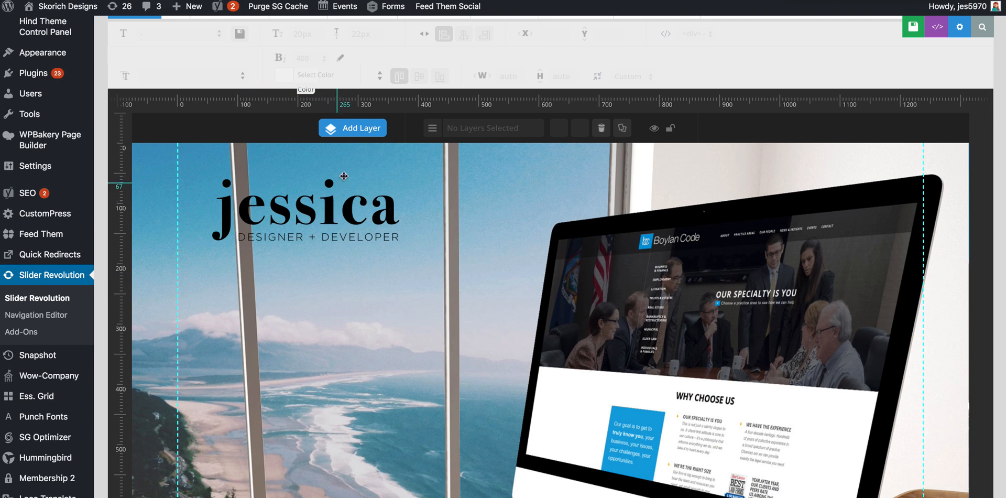
Add an image layer to the slide using the white scroll-down mouse icon from the media library.
{"action": "left_click", "coordinate": [353, 128]}
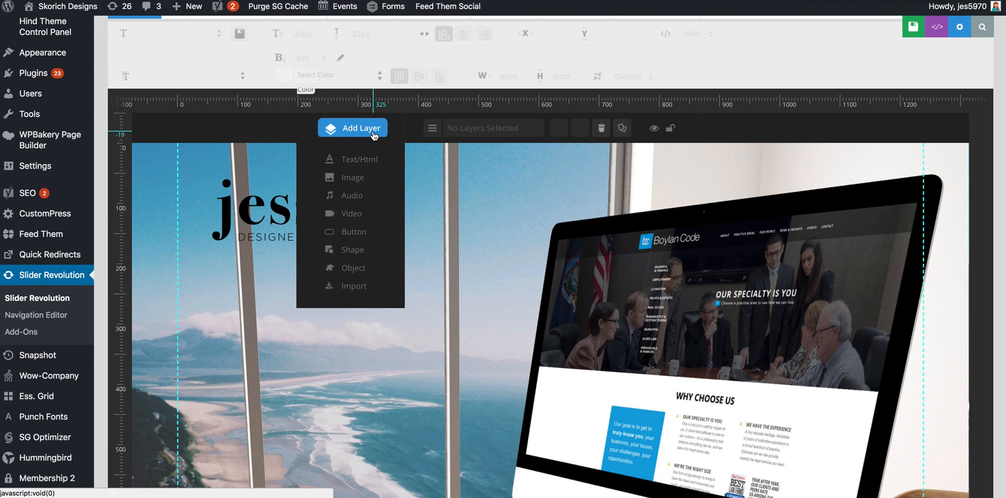
{"action": "left_click", "coordinate": [359, 181]}
{"action": "scroll", "coordinate": [439, 198], "scroll_direction": "down", "scroll_amount": 4}
{"action": "scroll", "coordinate": [439, 198], "scroll_direction": "down", "scroll_amount": 4}
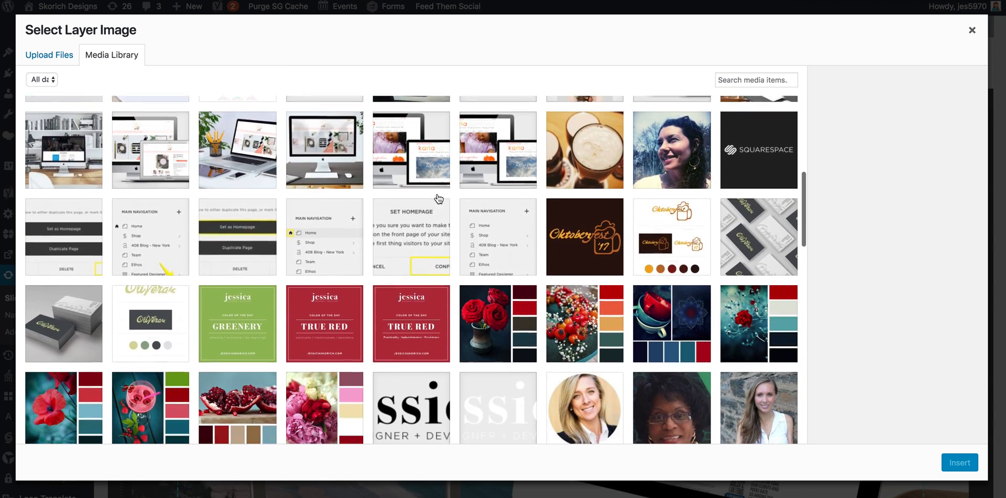
{"action": "scroll", "coordinate": [439, 198], "scroll_direction": "down", "scroll_amount": 4}
{"action": "scroll", "coordinate": [439, 198], "scroll_direction": "down", "scroll_amount": 8}
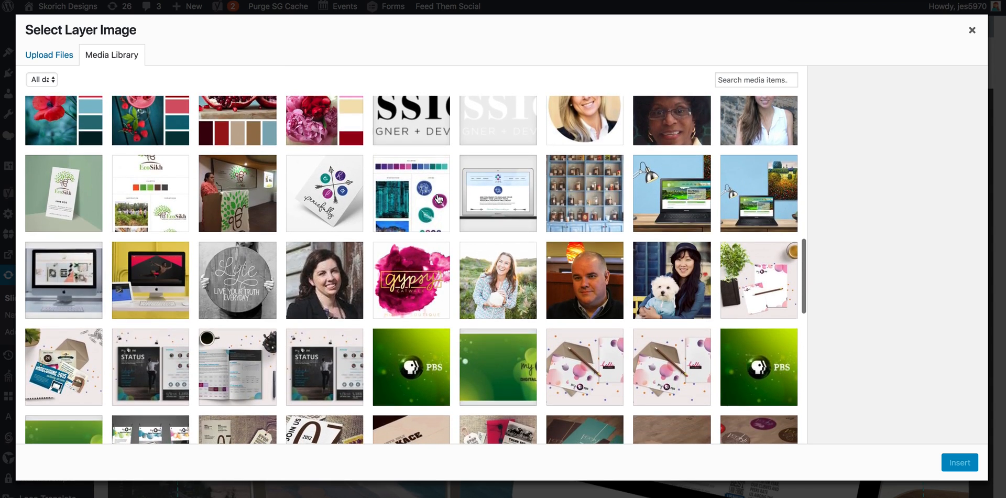
{"action": "scroll", "coordinate": [439, 198], "scroll_direction": "down", "scroll_amount": 10}
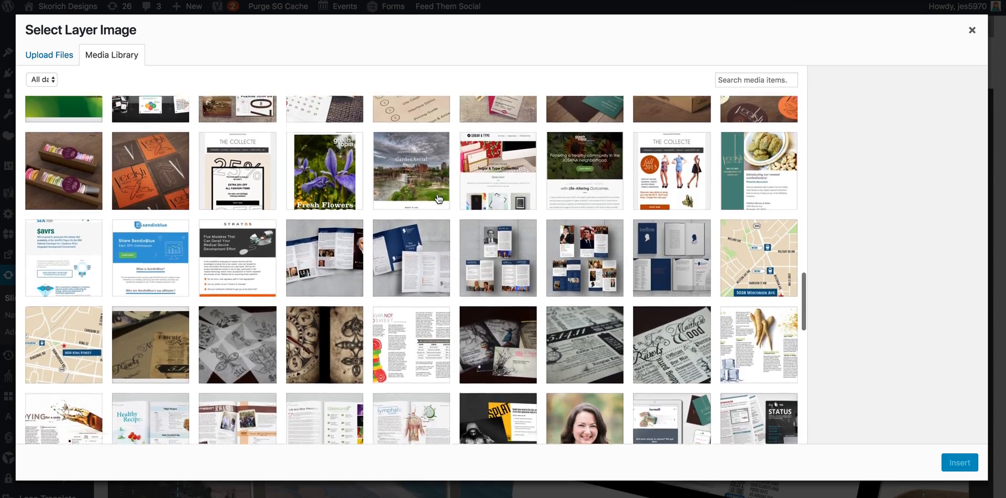
{"action": "scroll", "coordinate": [439, 198], "scroll_direction": "up", "scroll_amount": 3}
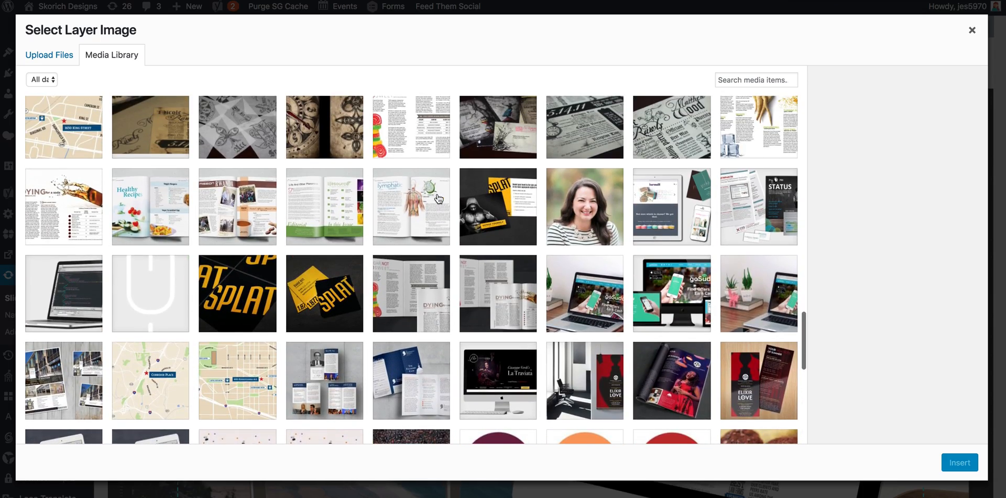
{"action": "left_click", "coordinate": [152, 270]}
{"action": "left_click", "coordinate": [969, 458]}
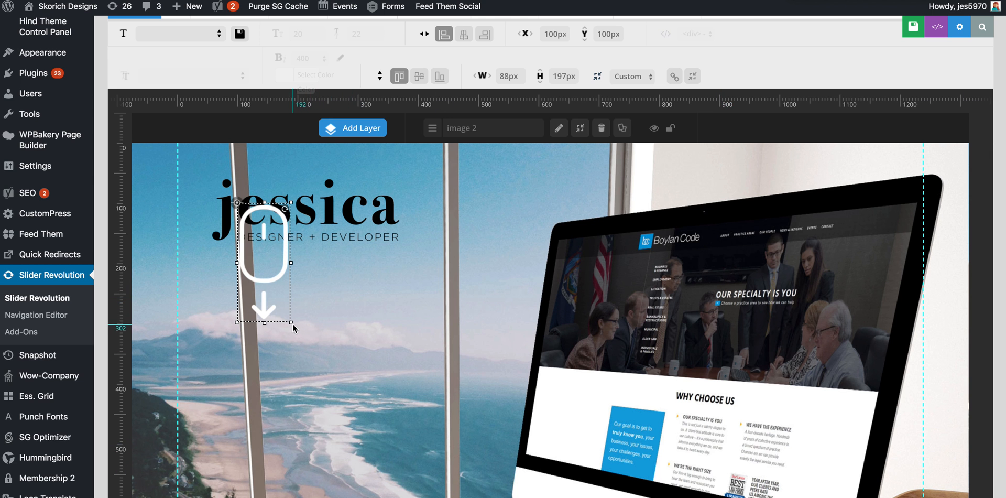
Shrink the mouse icon layer to about 51 × 115 px and move it below the logo, at about X 175 px, Y 197 px.
{"action": "left_click_drag", "start_coordinate": [291, 322], "coordinate": [270, 274]}
{"action": "left_click_drag", "start_coordinate": [265, 243], "coordinate": [310, 302]}
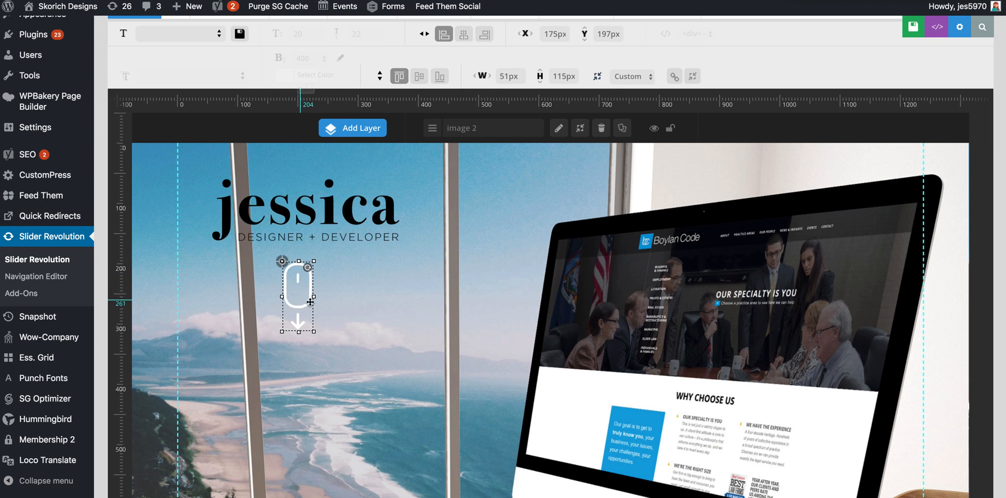
{"action": "left_click", "coordinate": [364, 317]}
{"action": "left_click", "coordinate": [293, 308]}
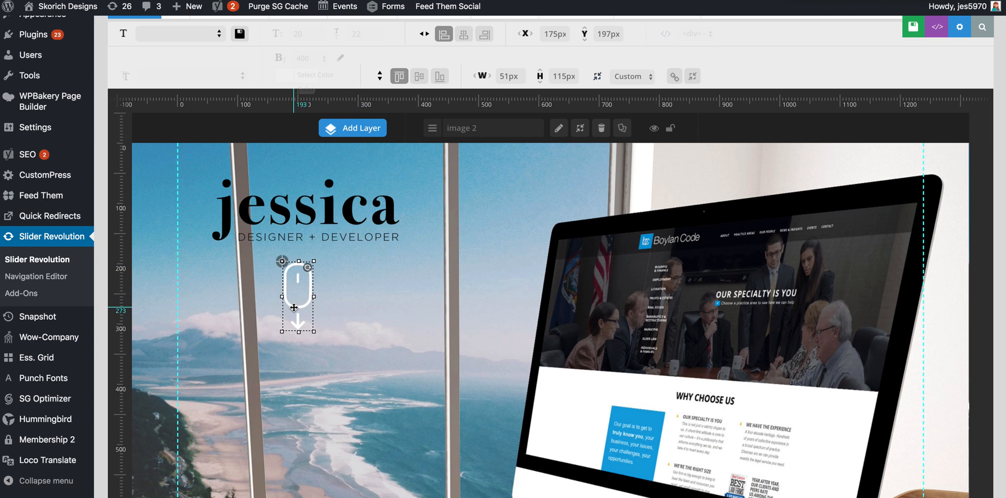
Add a click action to the mouse icon layer and set its type to Simple Link.
{"action": "scroll", "coordinate": [312, 297], "scroll_direction": "up", "scroll_amount": 3}
{"action": "scroll", "coordinate": [312, 298], "scroll_direction": "up", "scroll_amount": 1}
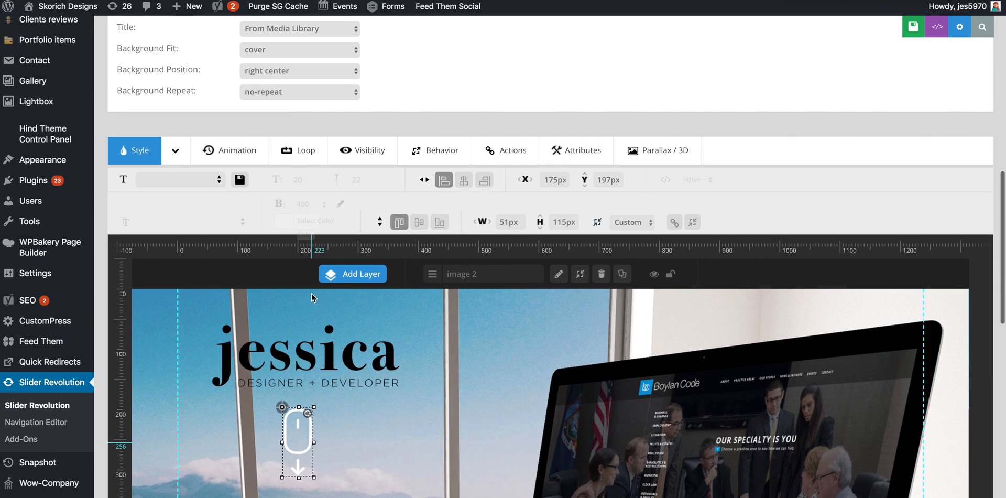
{"action": "left_click", "coordinate": [487, 164]}
{"action": "scroll", "coordinate": [487, 163], "scroll_direction": "down", "scroll_amount": 1}
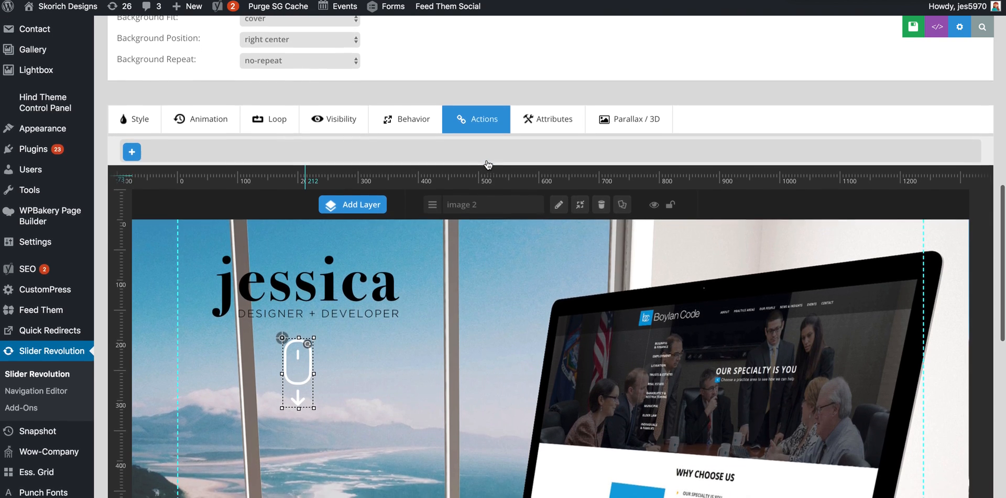
{"action": "left_click", "coordinate": [132, 145]}
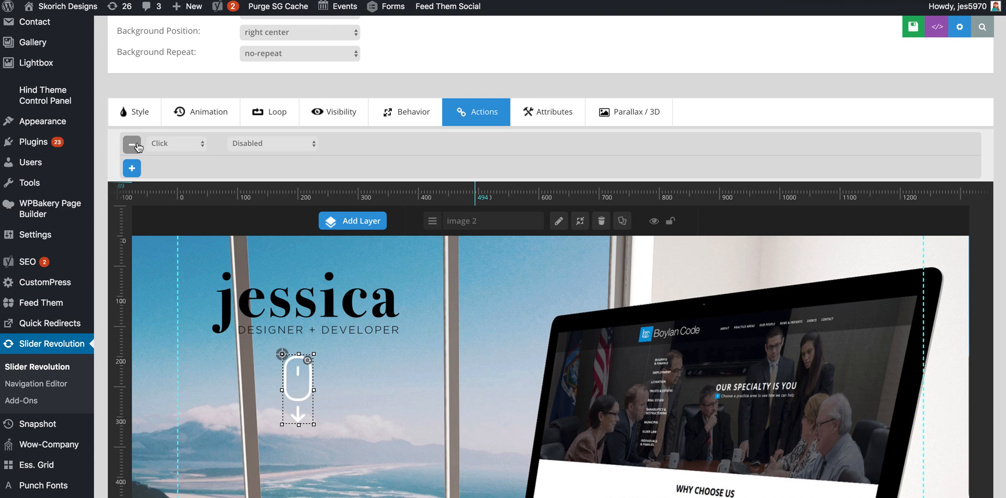
{"action": "left_click", "coordinate": [241, 141]}
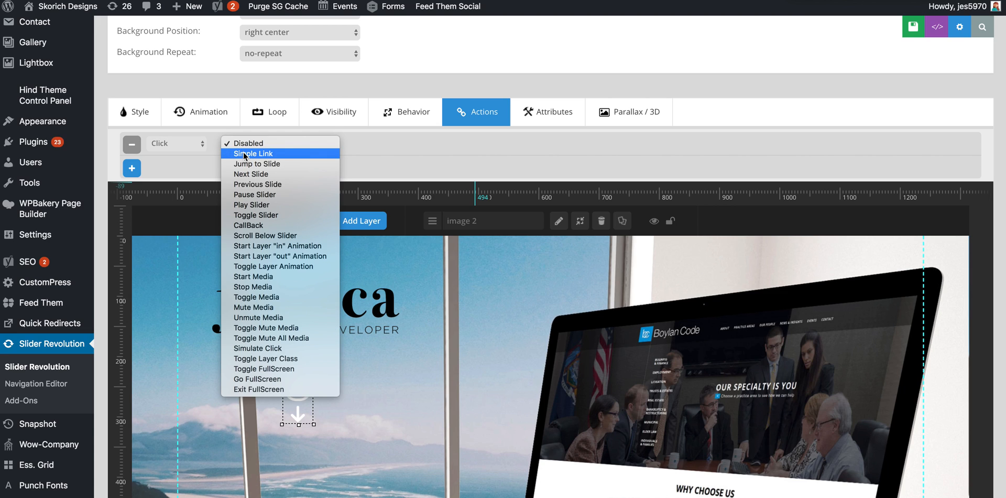
{"action": "left_click", "coordinate": [245, 154]}
{"action": "left_click", "coordinate": [382, 141]}
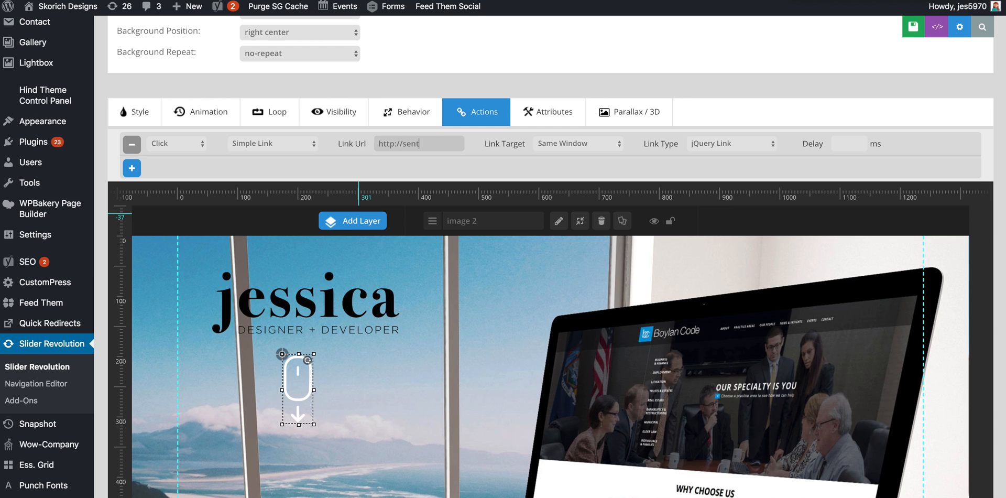
{"action": "type", "text": "/shop"}
{"action": "scroll", "coordinate": [493, 167], "scroll_direction": "down", "scroll_amount": 2}
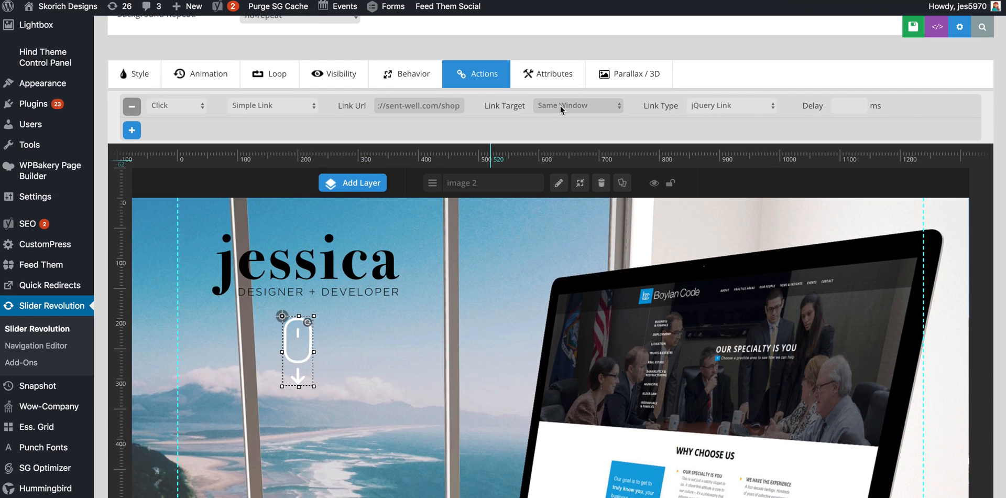
{"action": "left_click", "coordinate": [559, 104]}
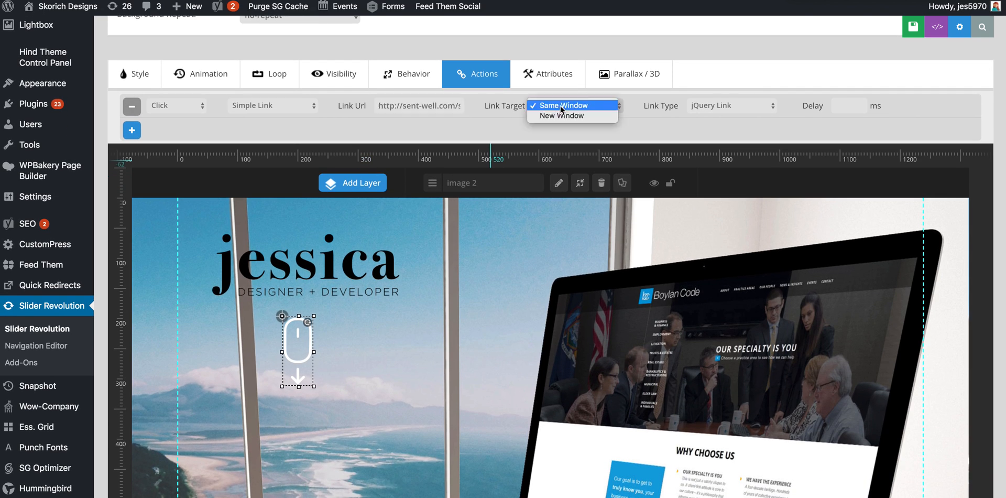
{"action": "left_click", "coordinate": [560, 115]}
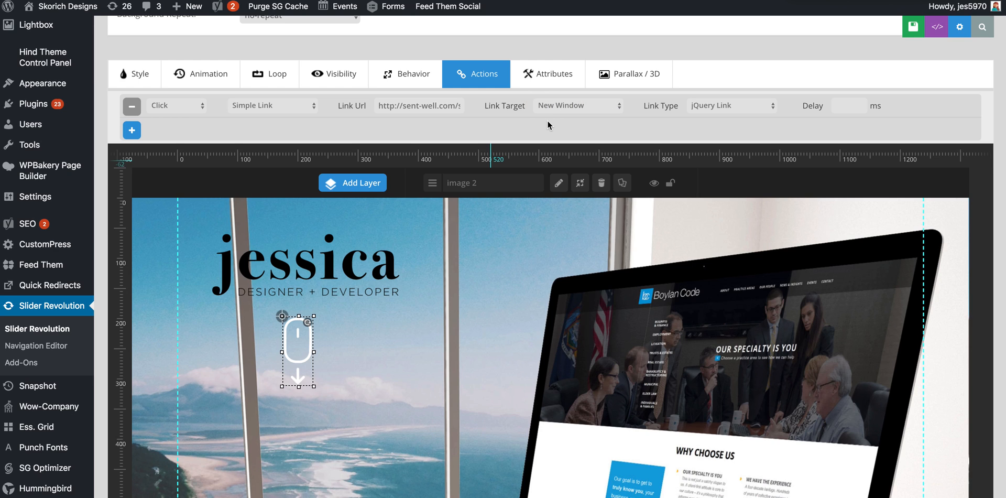
{"action": "scroll", "coordinate": [510, 234], "scroll_direction": "down", "scroll_amount": 3}
{"action": "scroll", "coordinate": [509, 237], "scroll_direction": "down", "scroll_amount": 3}
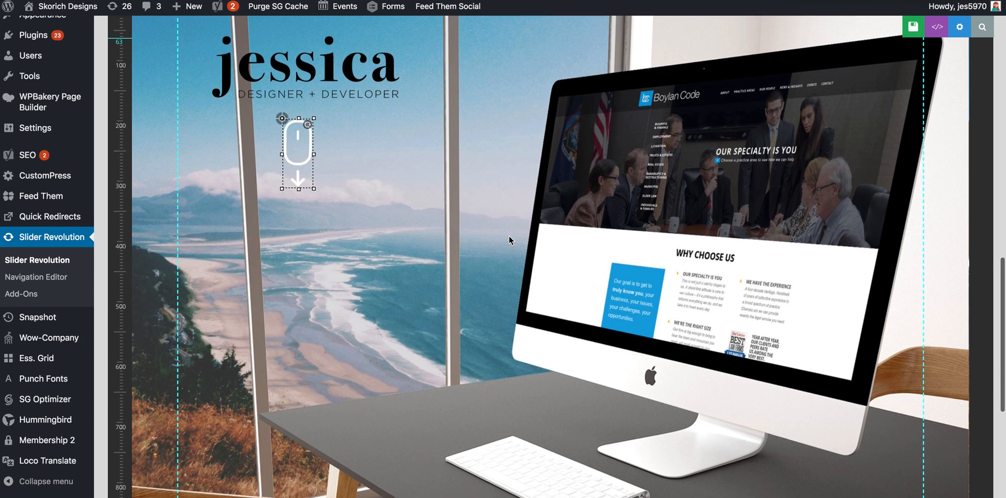
{"action": "scroll", "coordinate": [508, 240], "scroll_direction": "down", "scroll_amount": 1}
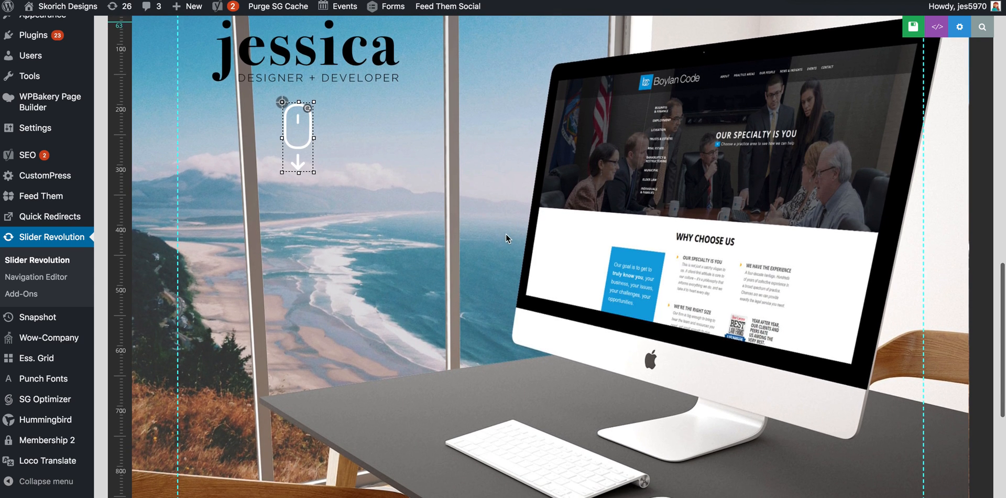
{"action": "left_click", "coordinate": [385, 204]}
Start adding a button layer to the slide.
{"action": "scroll", "coordinate": [385, 204], "scroll_direction": "up", "scroll_amount": 4}
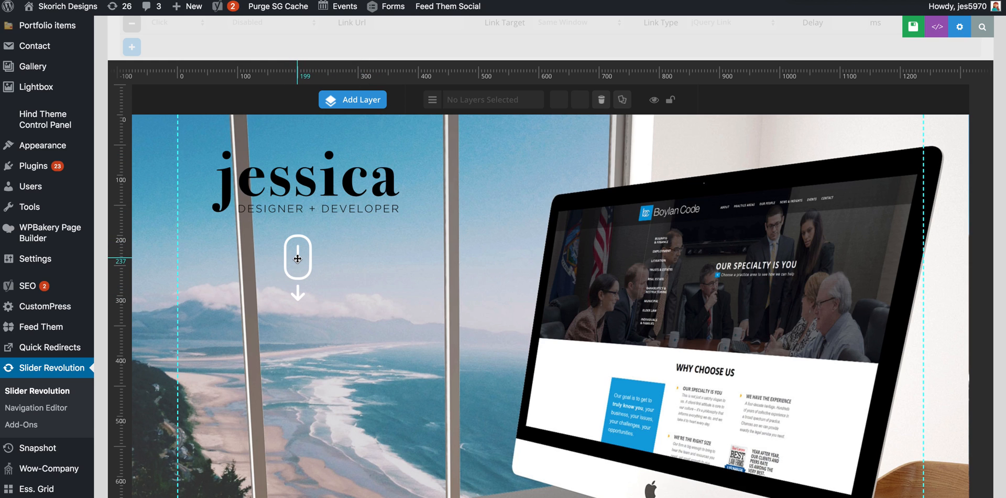
{"action": "scroll", "coordinate": [312, 249], "scroll_direction": "down", "scroll_amount": 2}
{"action": "scroll", "coordinate": [312, 188], "scroll_direction": "up", "scroll_amount": 1}
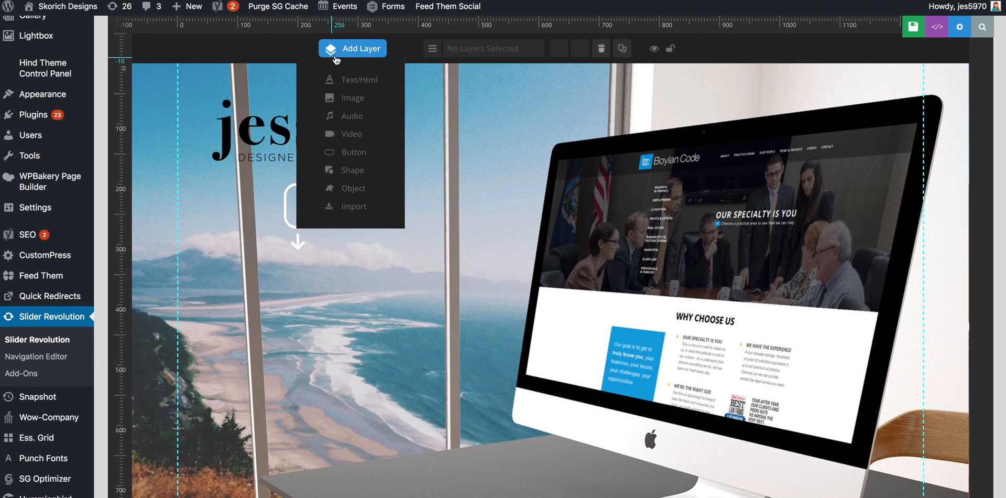
{"action": "mouse_move", "coordinate": [352, 48]}
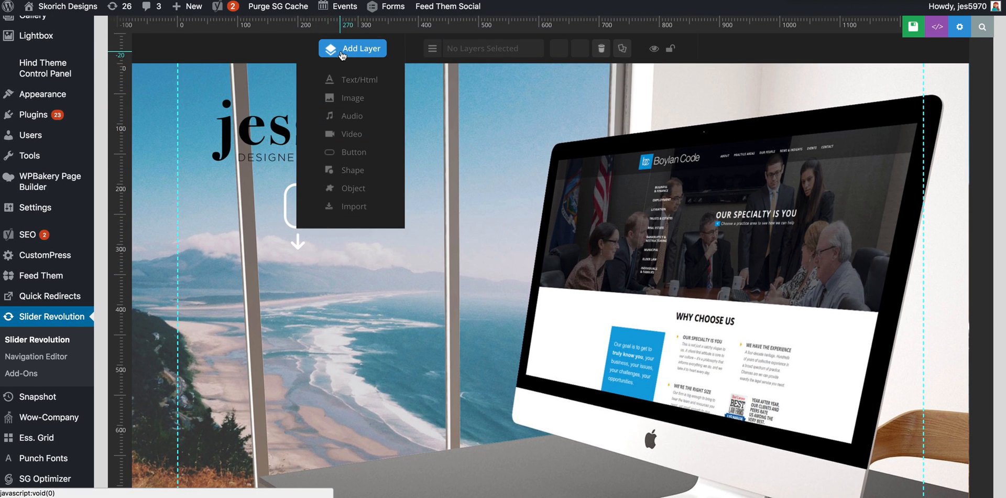
{"action": "left_click", "coordinate": [345, 161]}
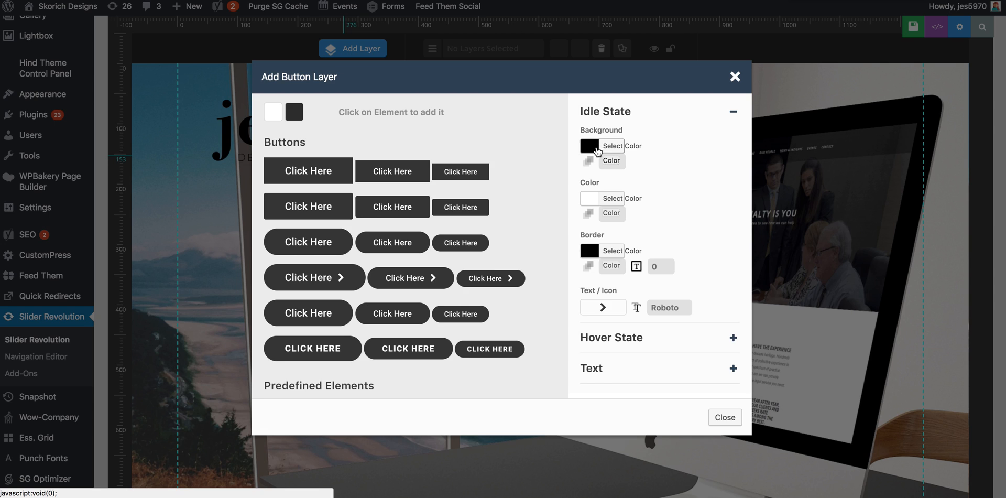
Set the button's idle-state background color to magenta, #c92e8b.
{"action": "left_click", "coordinate": [594, 151]}
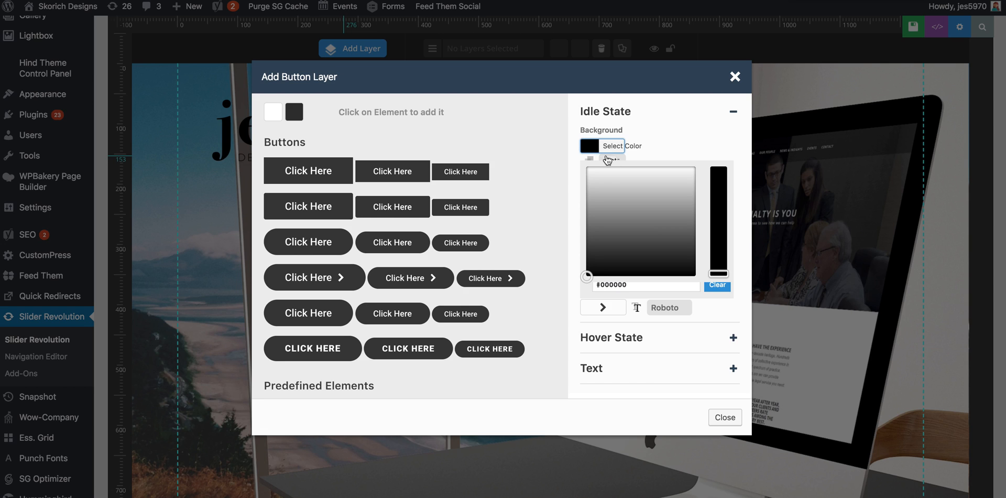
{"action": "left_click_drag", "start_coordinate": [719, 201], "coordinate": [720, 197]}
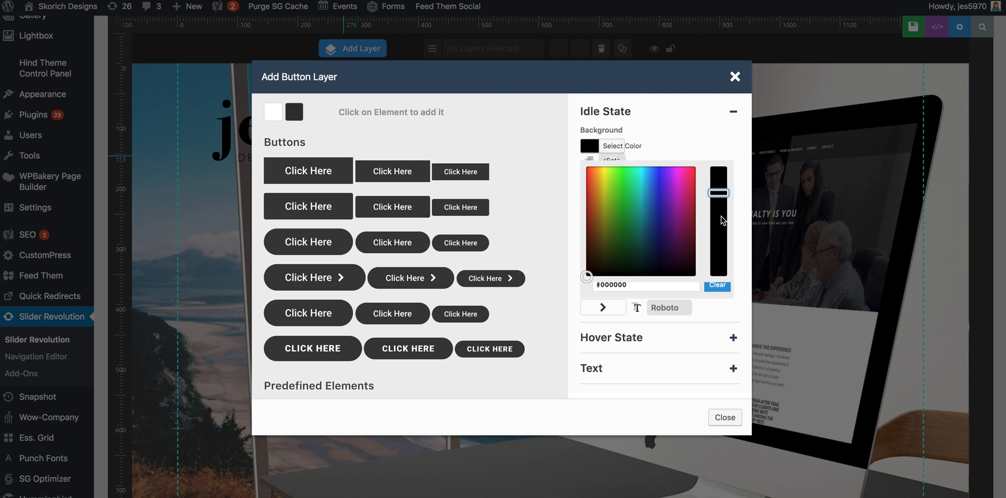
{"action": "left_click", "coordinate": [686, 190]}
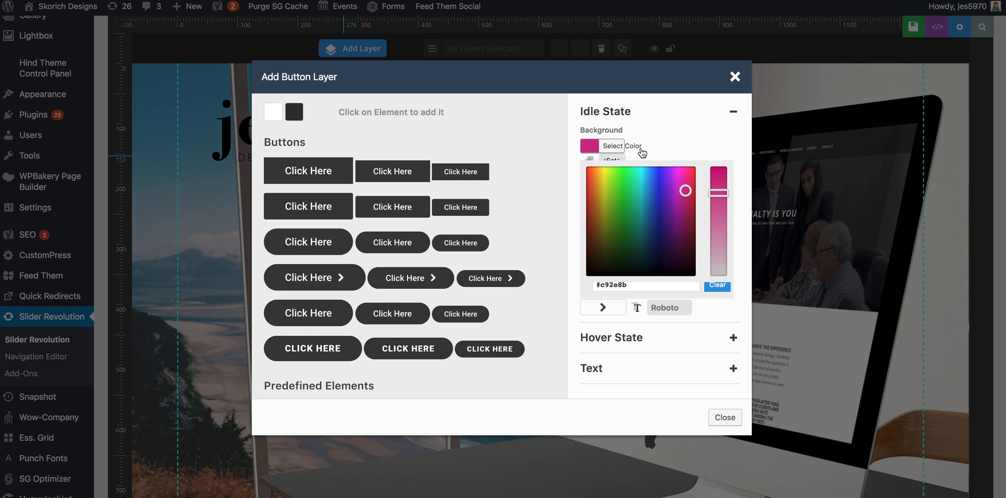
{"action": "left_click", "coordinate": [639, 148]}
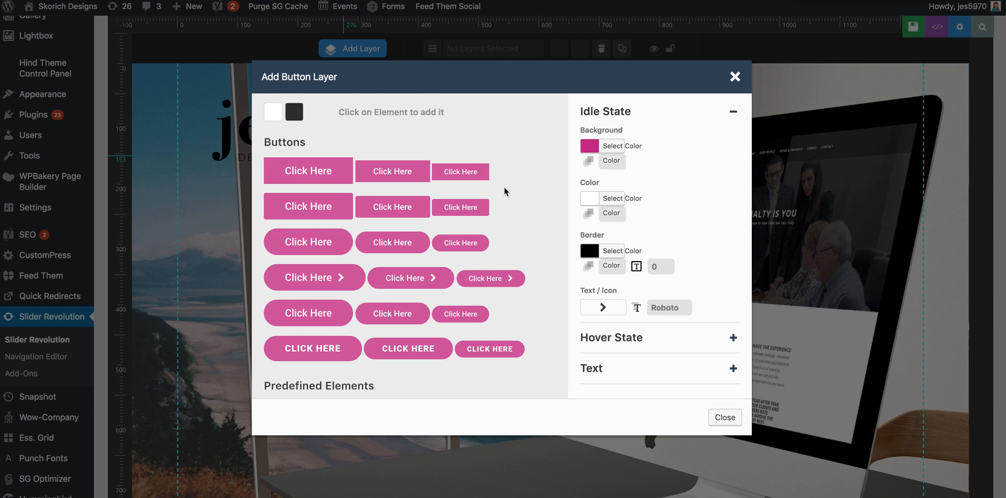
Set the button's idle-state text color to near-black, #0a0a0a.
{"action": "left_click", "coordinate": [589, 198]}
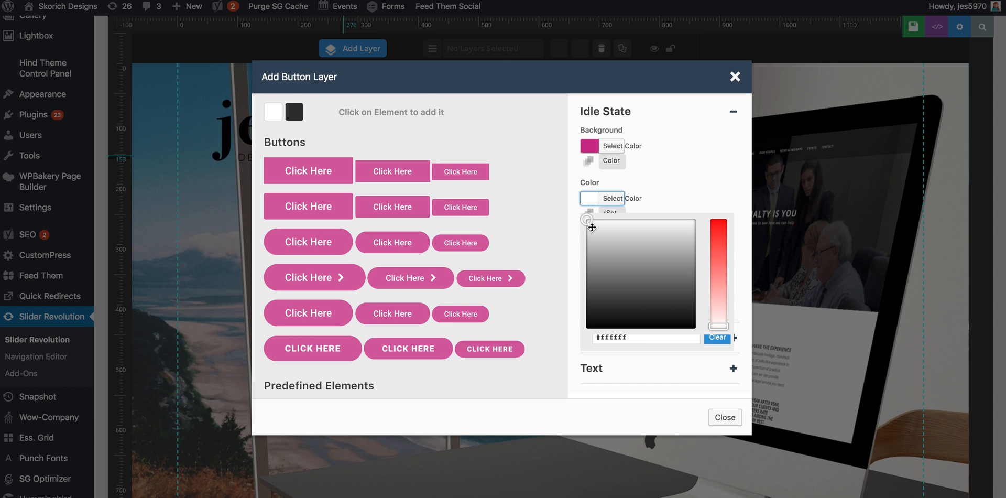
{"action": "left_click", "coordinate": [609, 281]}
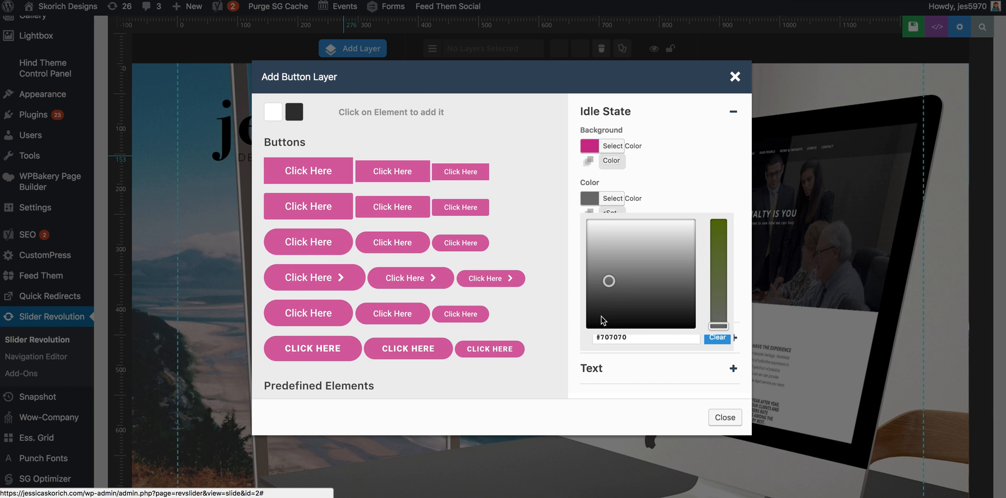
{"action": "left_click", "coordinate": [602, 316]}
{"action": "left_click_drag", "start_coordinate": [563, 343], "coordinate": [537, 365]}
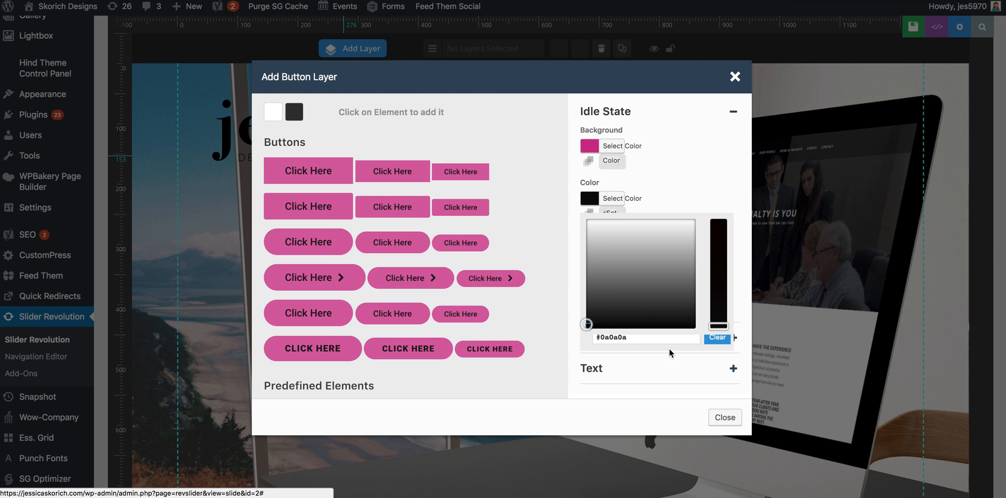
{"action": "left_click", "coordinate": [718, 186]}
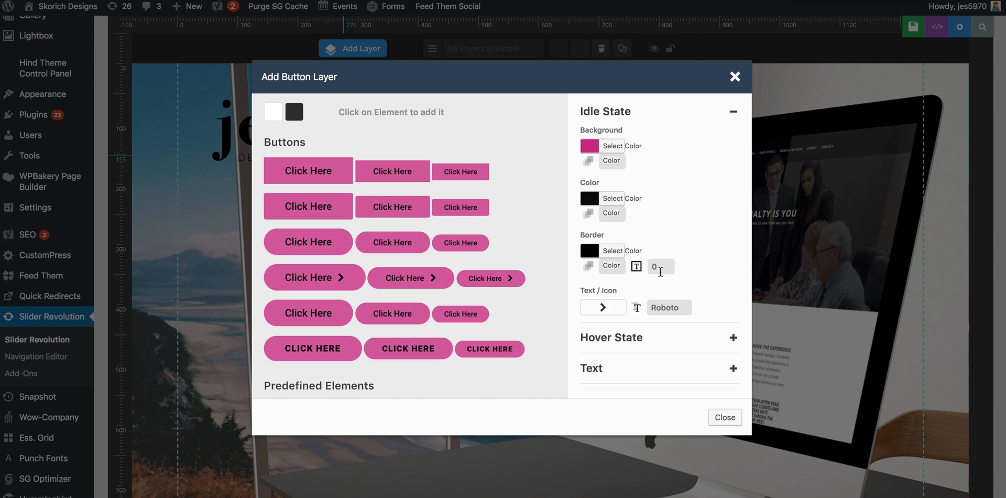
Try a border width of 5 on the button presets, and reset the width to 0.
{"action": "left_click", "coordinate": [649, 266]}
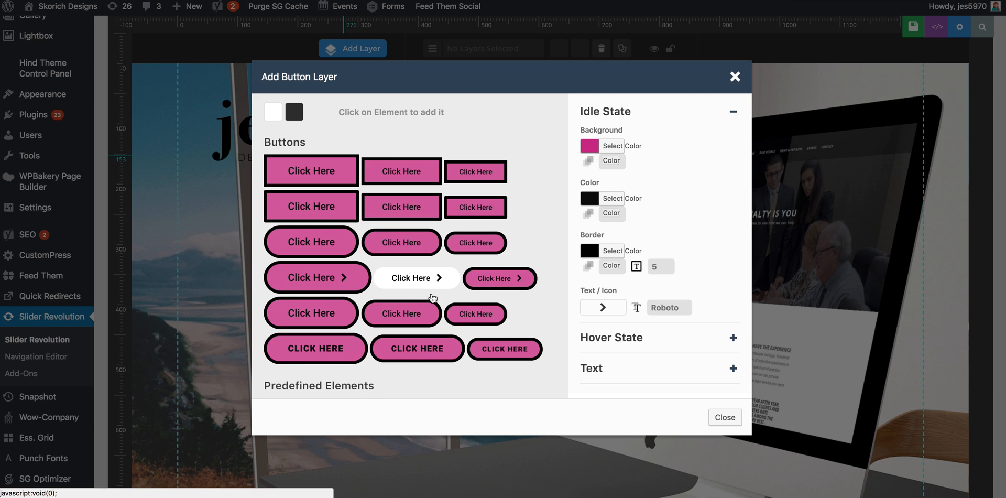
{"action": "left_click", "coordinate": [666, 262]}
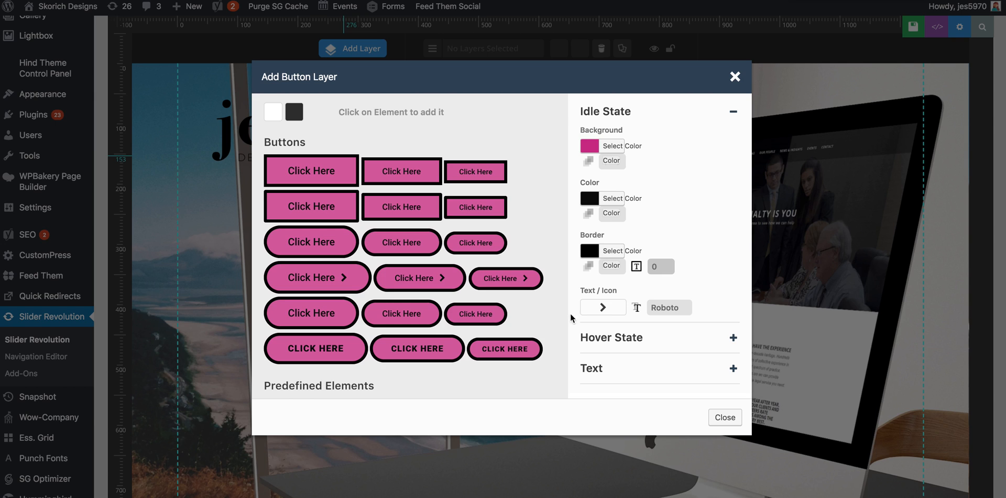
{"action": "left_click", "coordinate": [476, 325]}
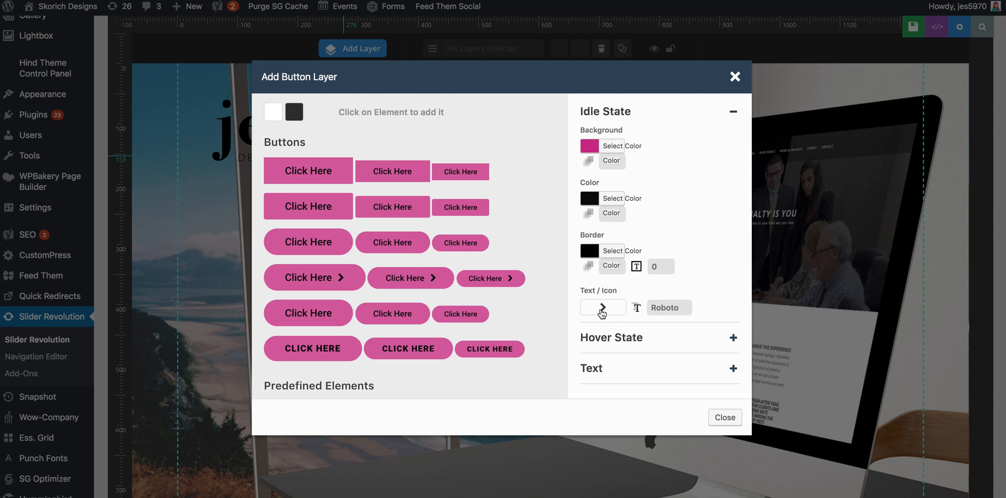
Replace the button's arrow icon with the FontAwesome speaker icon without sound waves.
{"action": "left_click", "coordinate": [602, 310]}
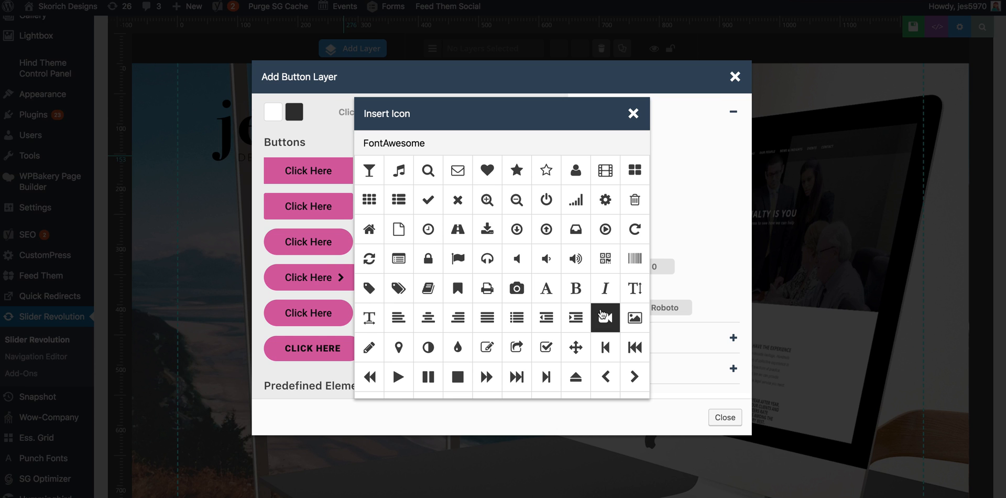
{"action": "left_click", "coordinate": [515, 261]}
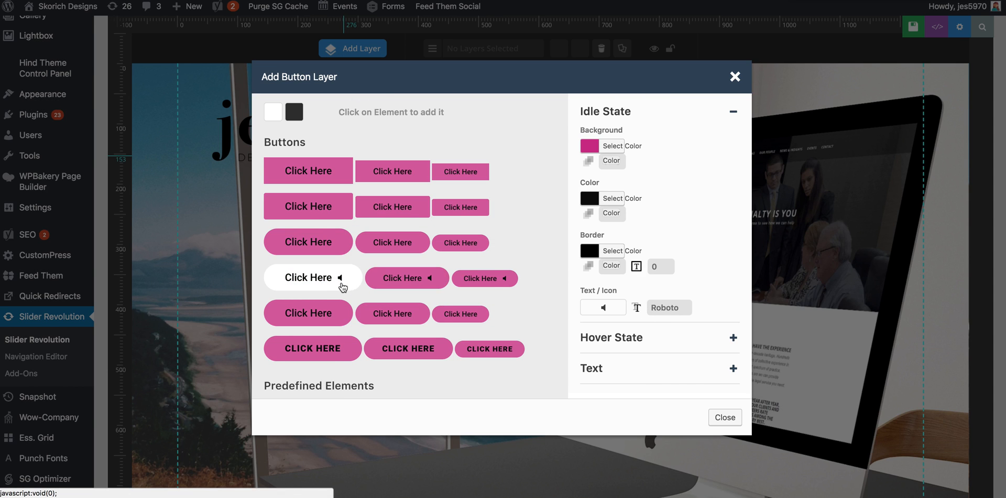
Set the button's hover-state background color to black.
{"action": "scroll", "coordinate": [634, 293], "scroll_direction": "down", "scroll_amount": 1}
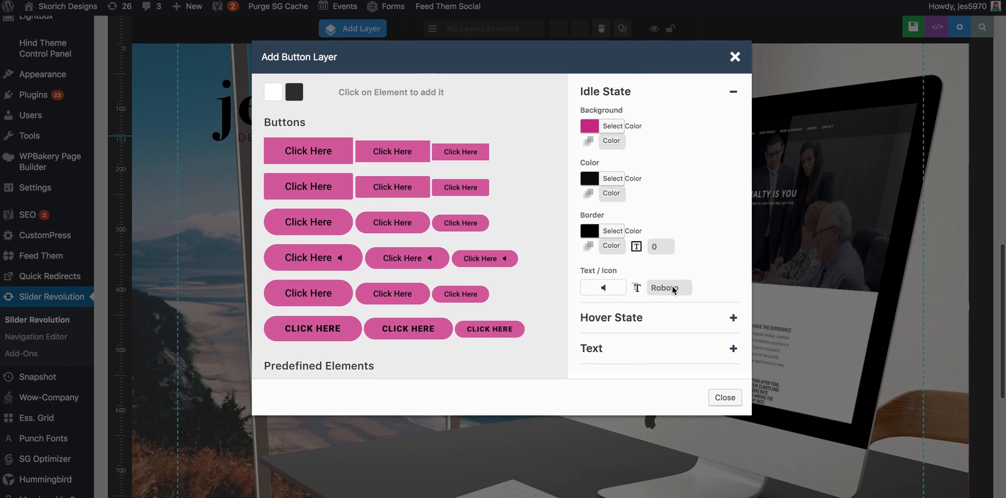
{"action": "left_click", "coordinate": [648, 308]}
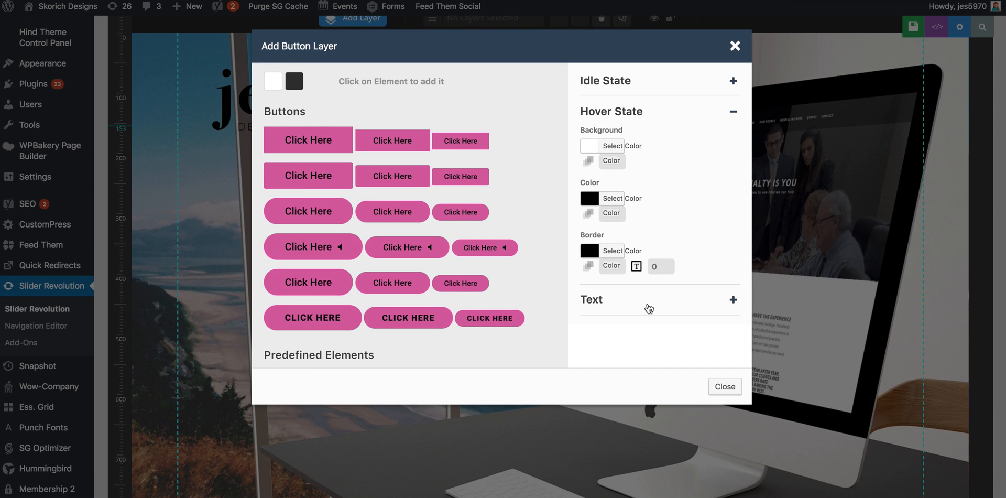
{"action": "scroll", "coordinate": [648, 308], "scroll_direction": "up", "scroll_amount": 1}
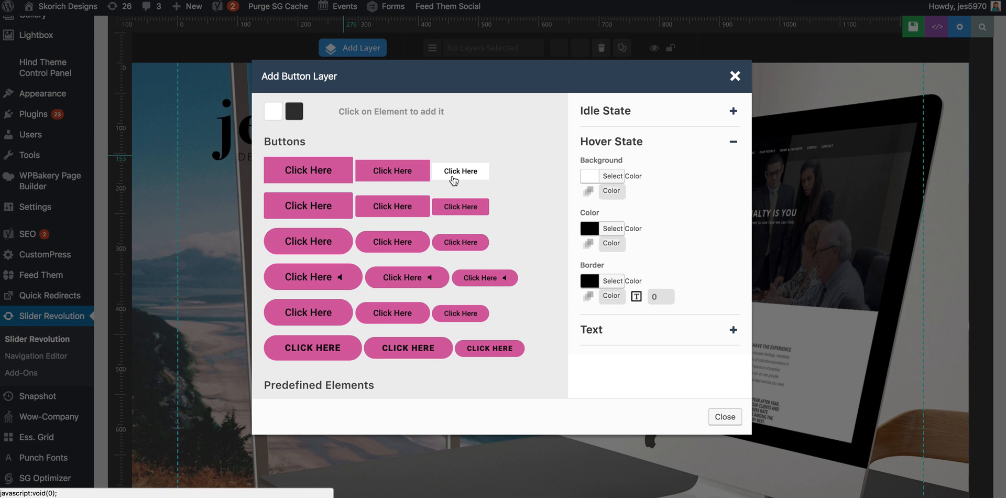
{"action": "left_click", "coordinate": [589, 176]}
{"action": "left_click_drag", "start_coordinate": [598, 279], "coordinate": [587, 299]}
{"action": "left_click", "coordinate": [579, 319]}
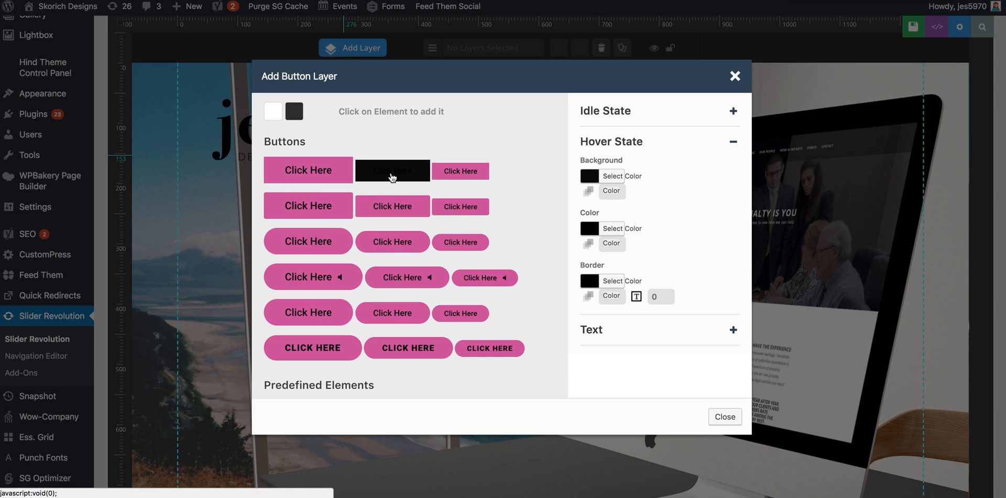
Set the button's hover-state text color to white.
{"action": "left_click", "coordinate": [591, 230]}
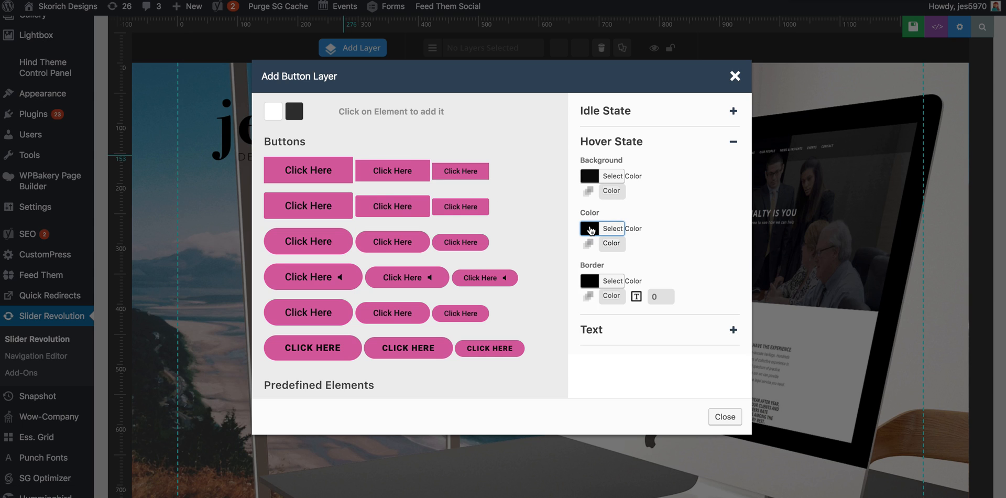
{"action": "left_click", "coordinate": [591, 230]}
{"action": "left_click_drag", "start_coordinate": [603, 319], "coordinate": [581, 240]}
{"action": "left_click", "coordinate": [658, 208]}
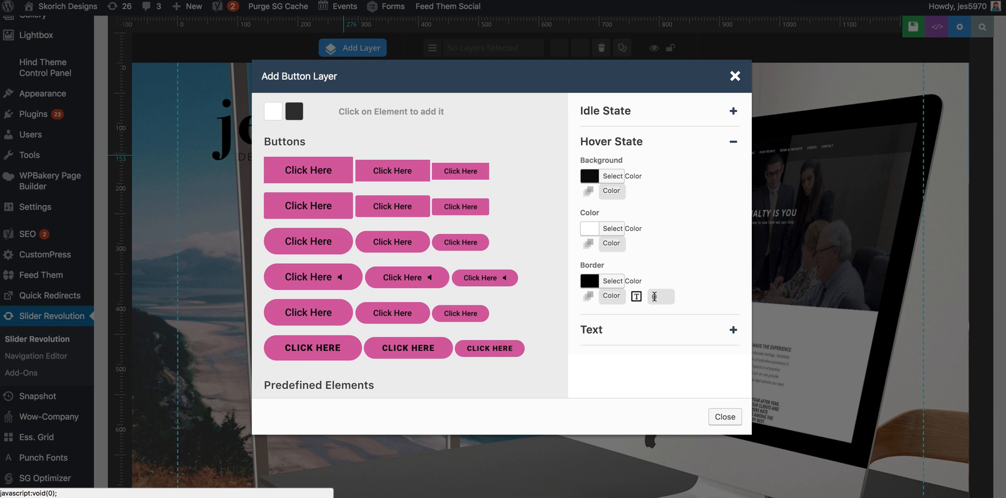
Change the text on the button presets to "Order Now".
{"action": "scroll", "coordinate": [655, 297], "scroll_direction": "down", "scroll_amount": 1}
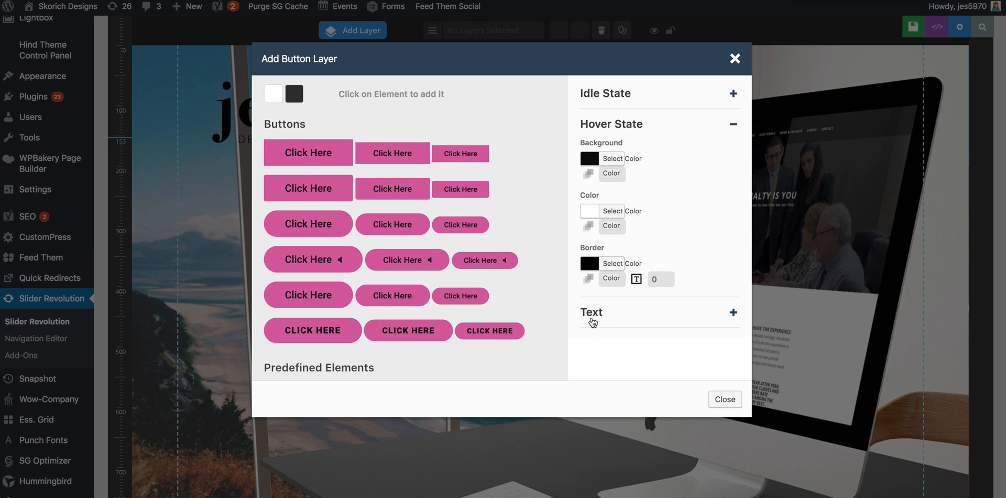
{"action": "left_click", "coordinate": [595, 313]}
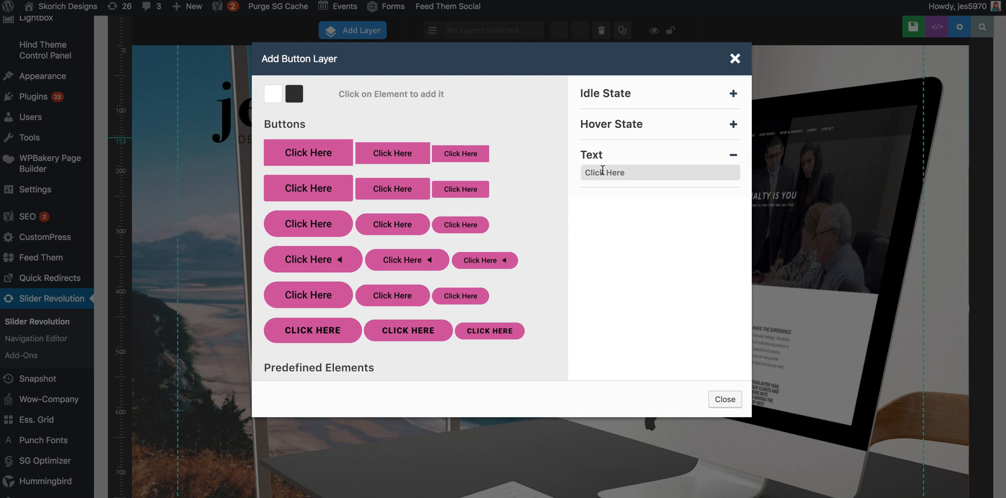
{"action": "left_click", "coordinate": [576, 173]}
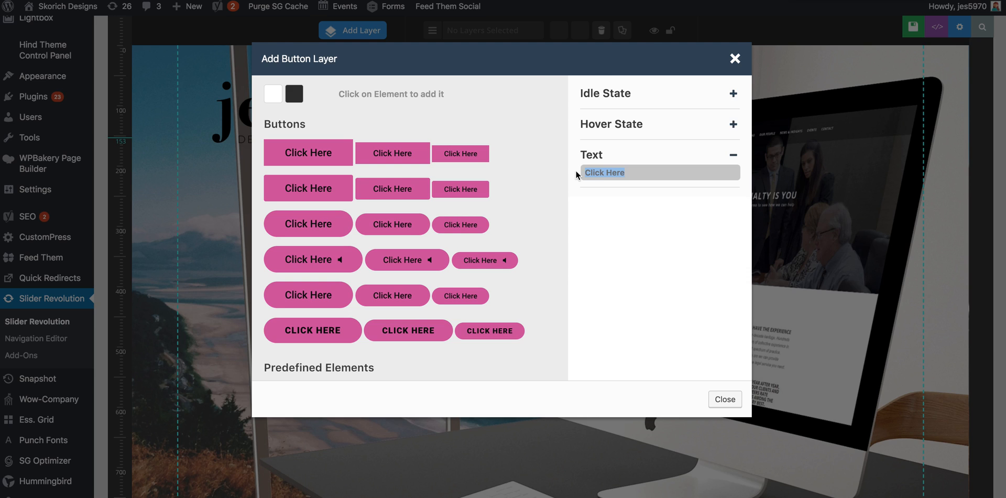
{"action": "type", "text": "Order Now"}
{"action": "left_click", "coordinate": [535, 184]}
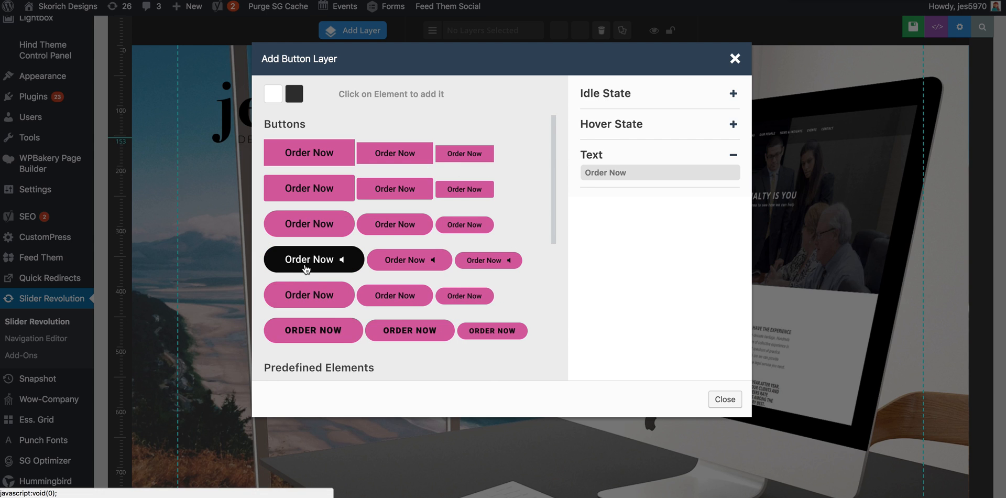
Add the large rounded button preset with the speaker icon to the slide and place it just below the mouse icon.
{"action": "left_click", "coordinate": [306, 268]}
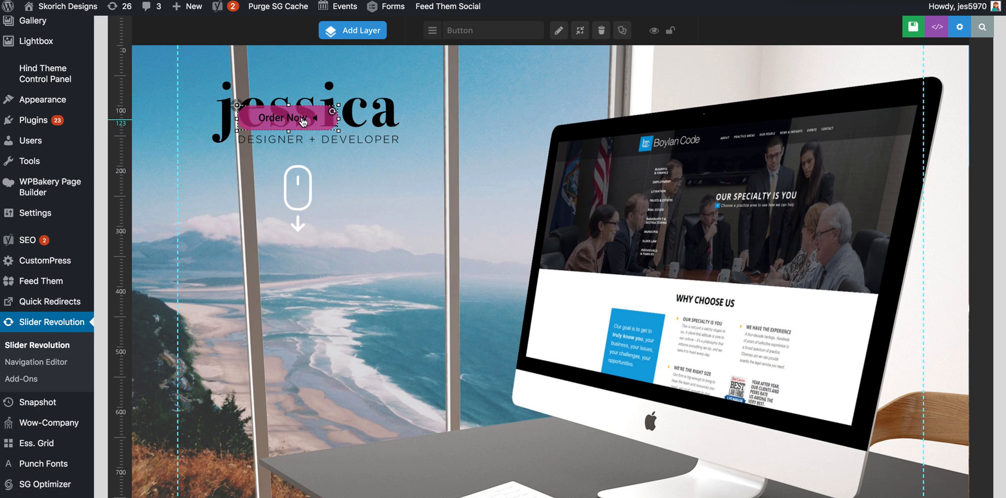
{"action": "left_click_drag", "start_coordinate": [306, 190], "coordinate": [309, 270]}
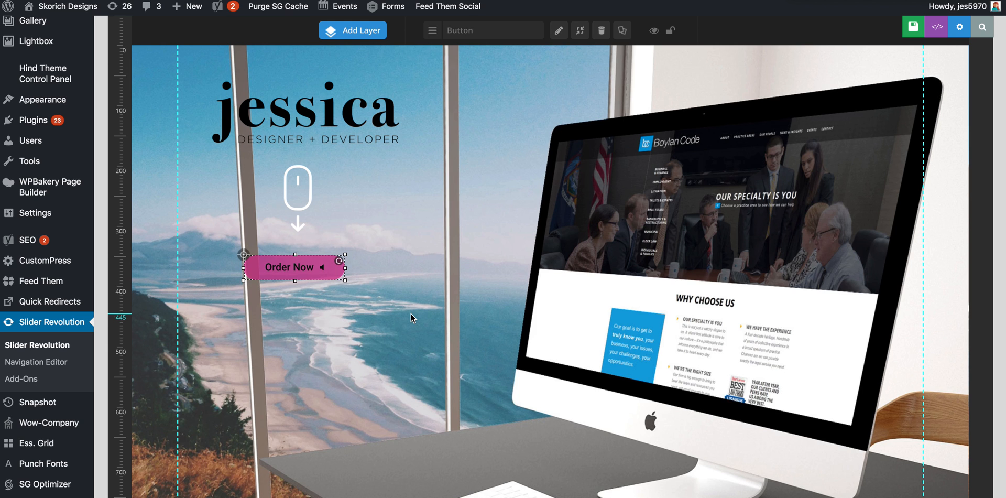
{"action": "scroll", "coordinate": [411, 313], "scroll_direction": "down", "scroll_amount": 2}
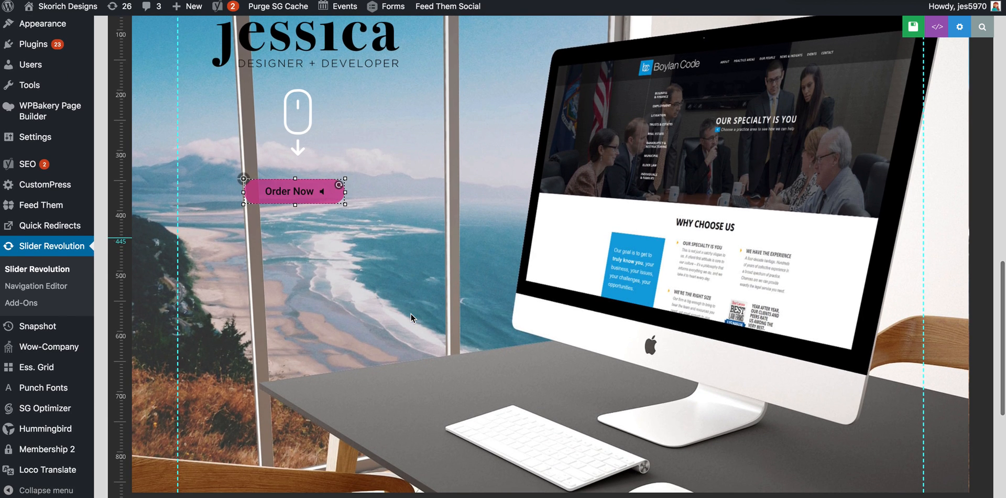
{"action": "scroll", "coordinate": [410, 313], "scroll_direction": "up", "scroll_amount": 2}
{"action": "scroll", "coordinate": [410, 181], "scroll_direction": "up", "scroll_amount": 5}
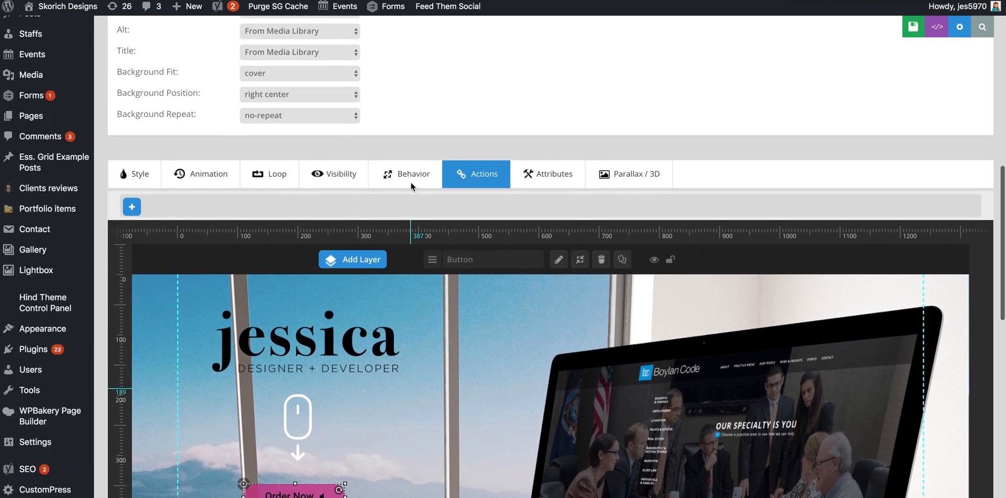
{"action": "left_click", "coordinate": [132, 215]}
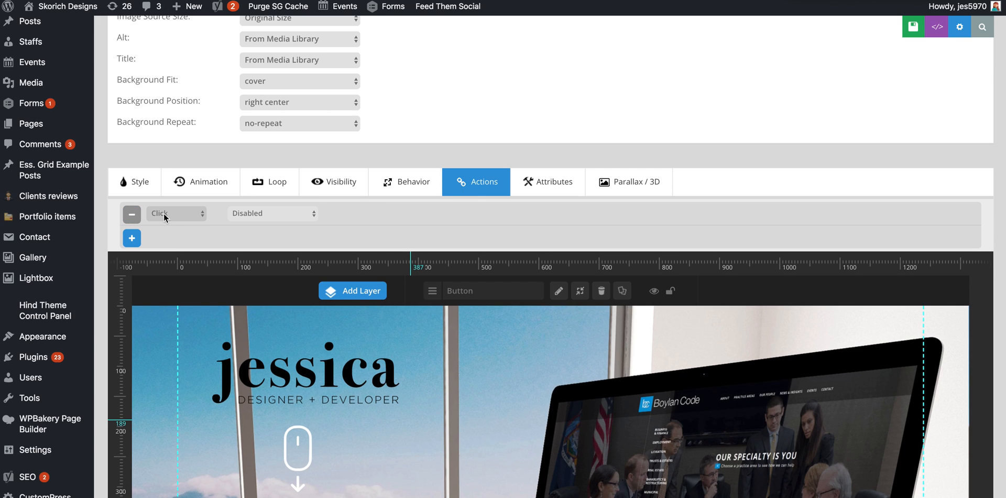
{"action": "left_click", "coordinate": [260, 213]}
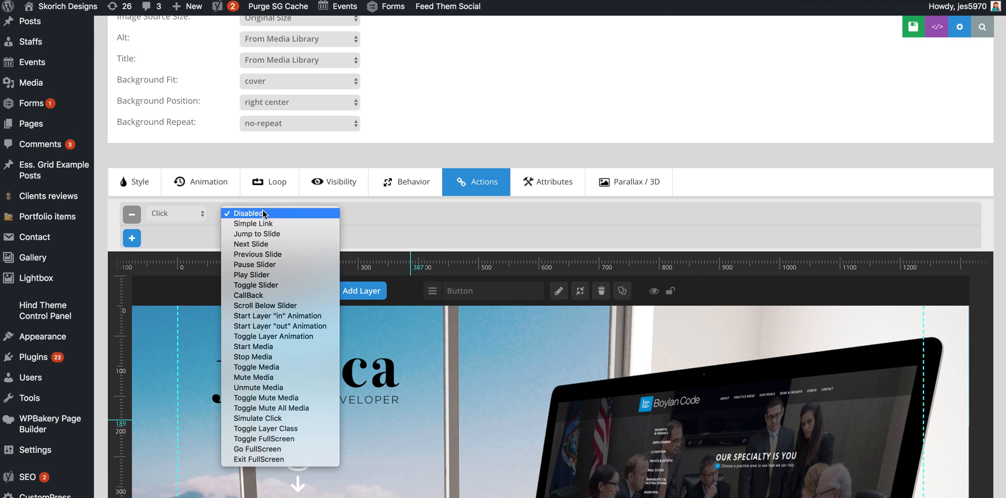
{"action": "left_click", "coordinate": [261, 224]}
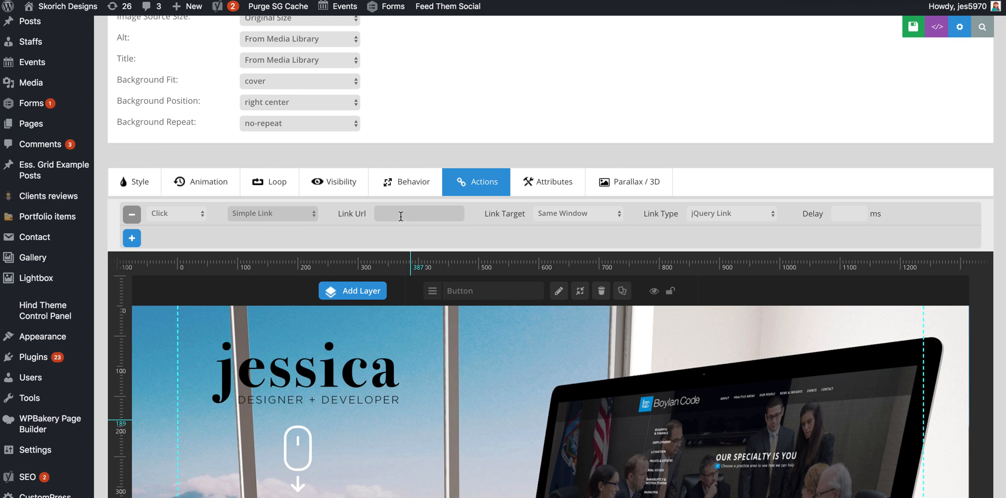
{"action": "left_click", "coordinate": [402, 212]}
{"action": "type", "text": "http"}
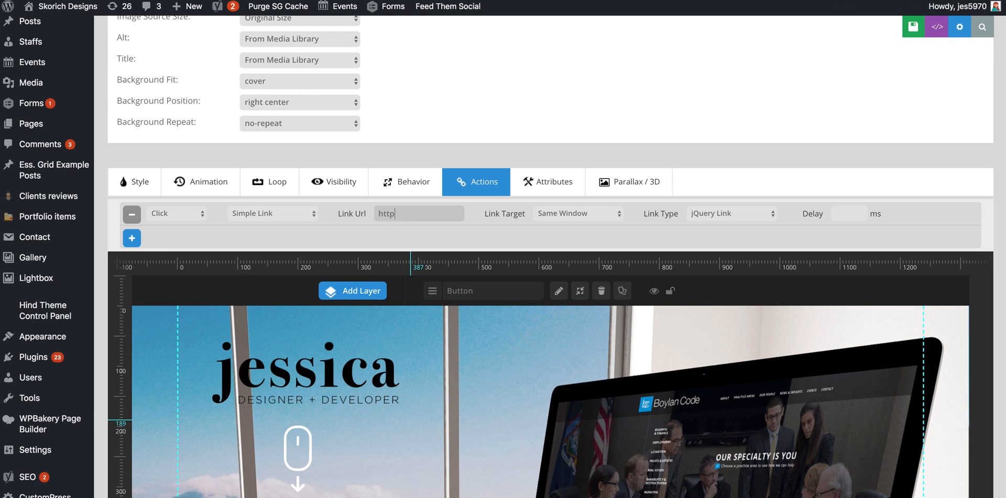
{"action": "type", "text": "://sent-well.com/shop"}
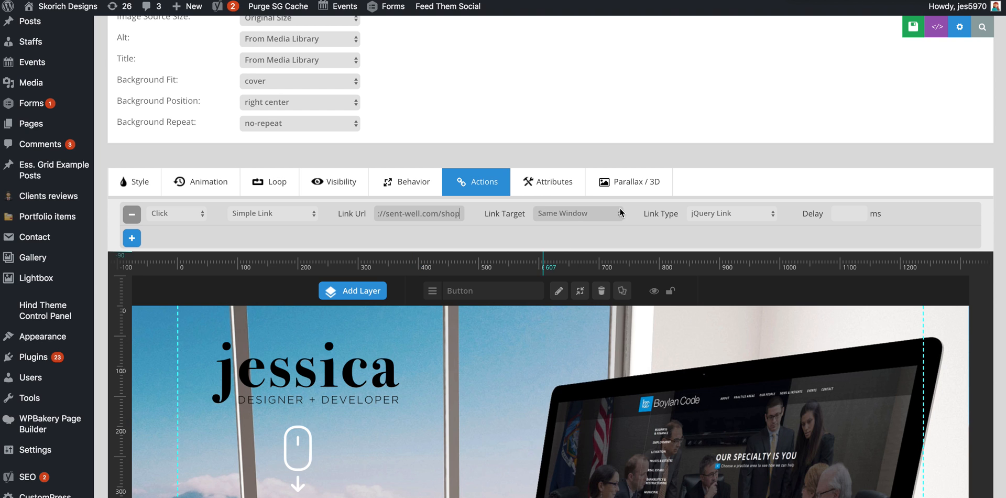
{"action": "scroll", "coordinate": [577, 213], "scroll_direction": "down", "scroll_amount": 5}
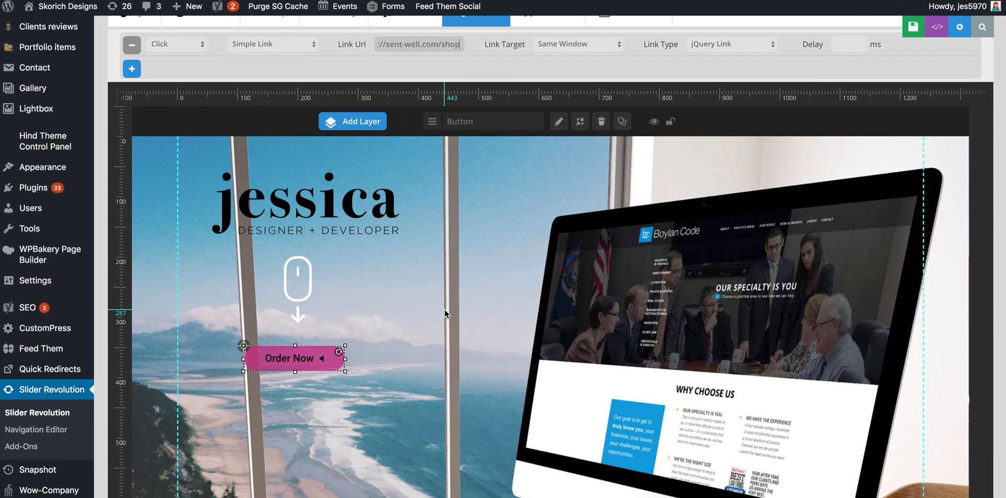
{"action": "scroll", "coordinate": [444, 309], "scroll_direction": "up", "scroll_amount": 3}
{"action": "scroll", "coordinate": [444, 309], "scroll_direction": "up", "scroll_amount": 1}
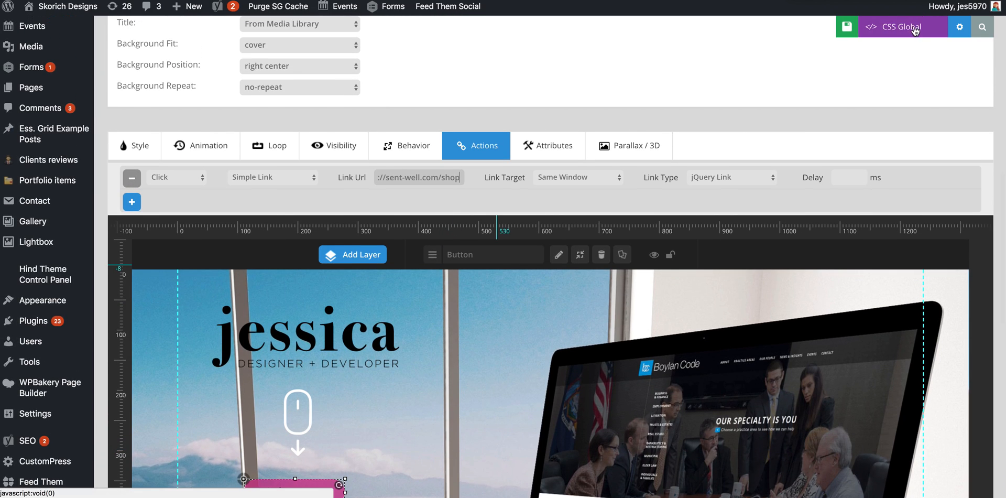
{"action": "left_click", "coordinate": [864, 28]}
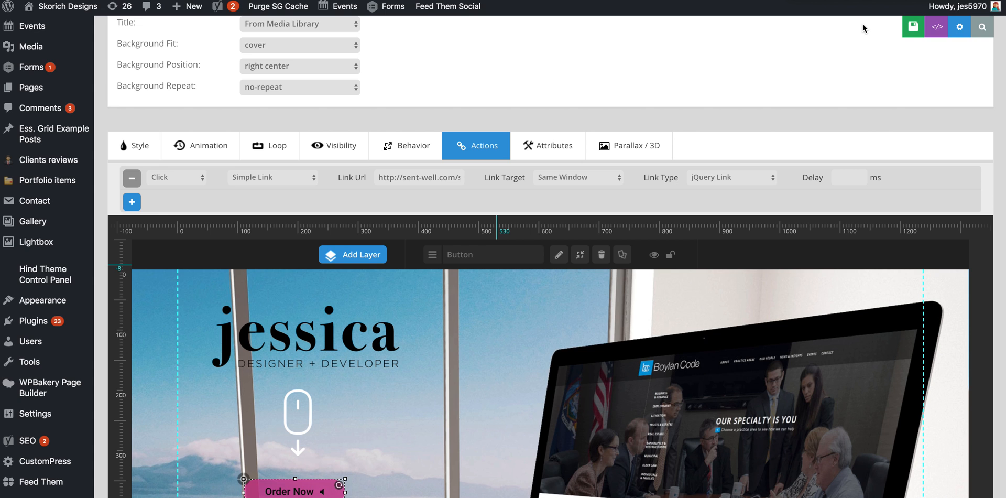
Look over the layer timeline below the canvas, then the slide list and main background settings above it.
{"action": "scroll", "coordinate": [829, 108], "scroll_direction": "down", "scroll_amount": 5}
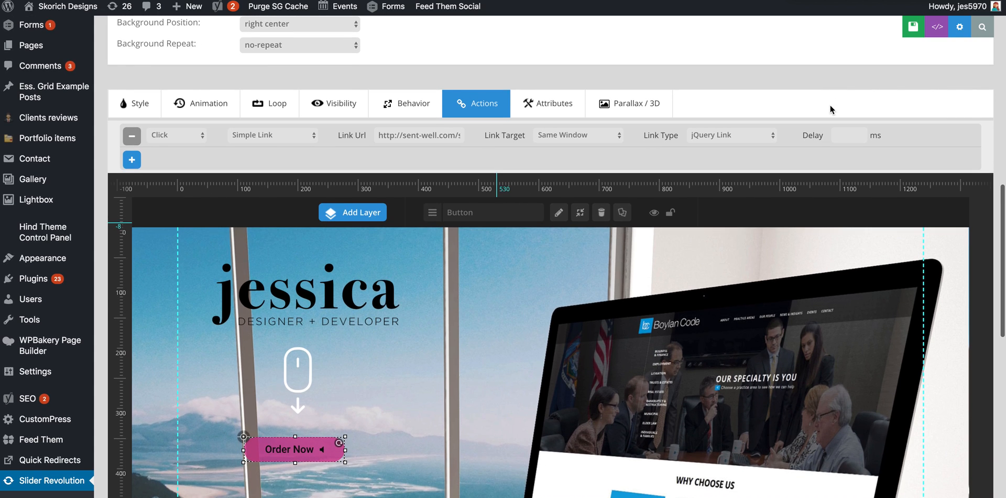
{"action": "scroll", "coordinate": [830, 109], "scroll_direction": "down", "scroll_amount": 10}
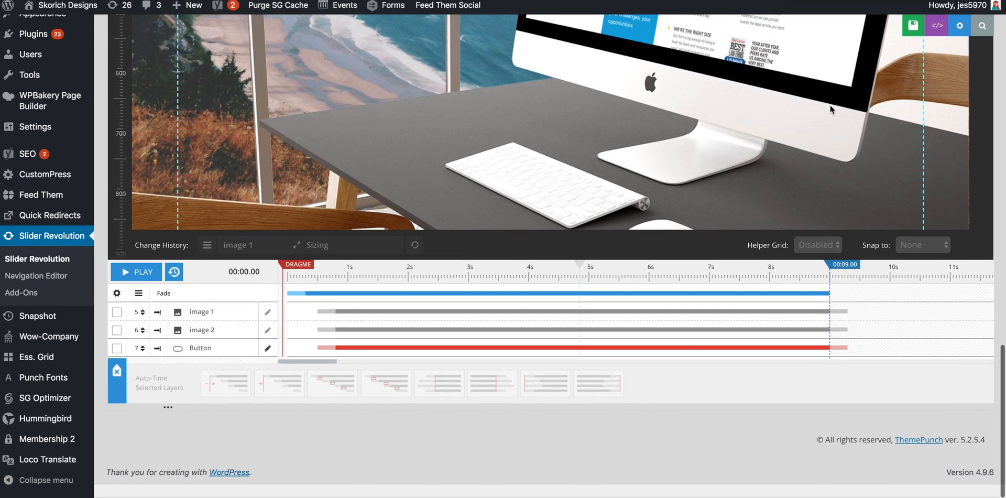
{"action": "scroll", "coordinate": [830, 109], "scroll_direction": "up", "scroll_amount": 13}
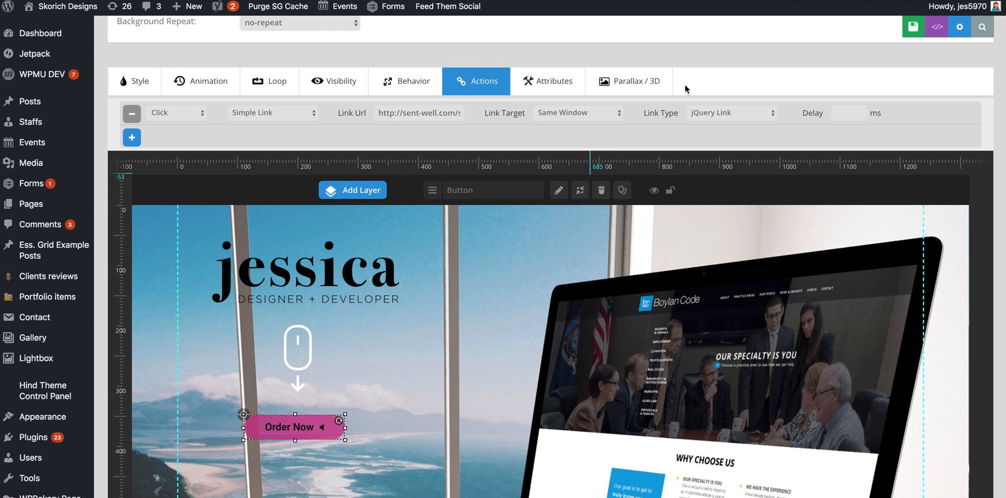
{"action": "scroll", "coordinate": [682, 84], "scroll_direction": "up", "scroll_amount": 3}
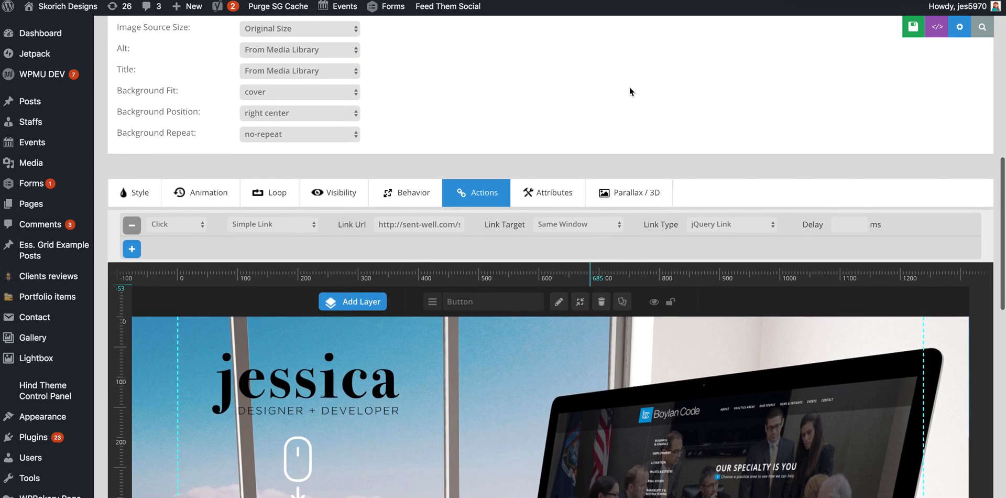
{"action": "scroll", "coordinate": [629, 87], "scroll_direction": "up", "scroll_amount": 3}
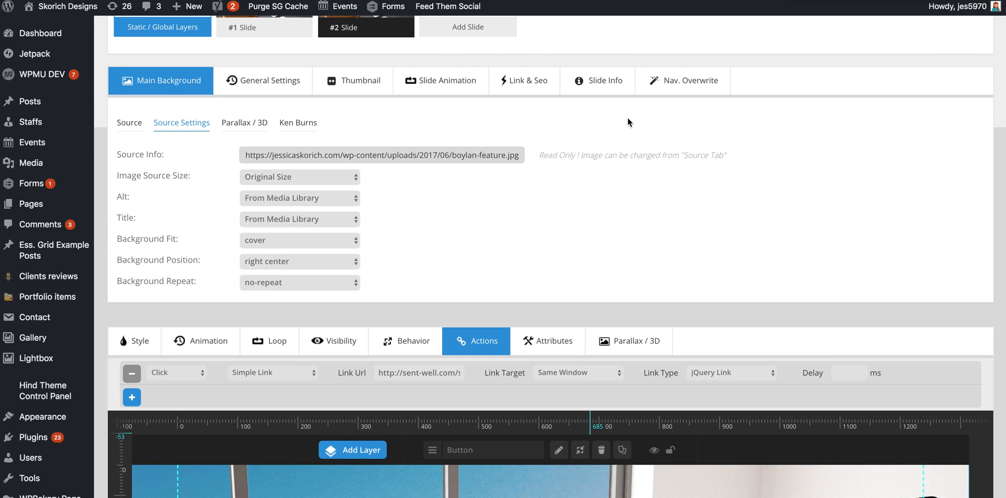
{"action": "scroll", "coordinate": [627, 118], "scroll_direction": "up", "scroll_amount": 2}
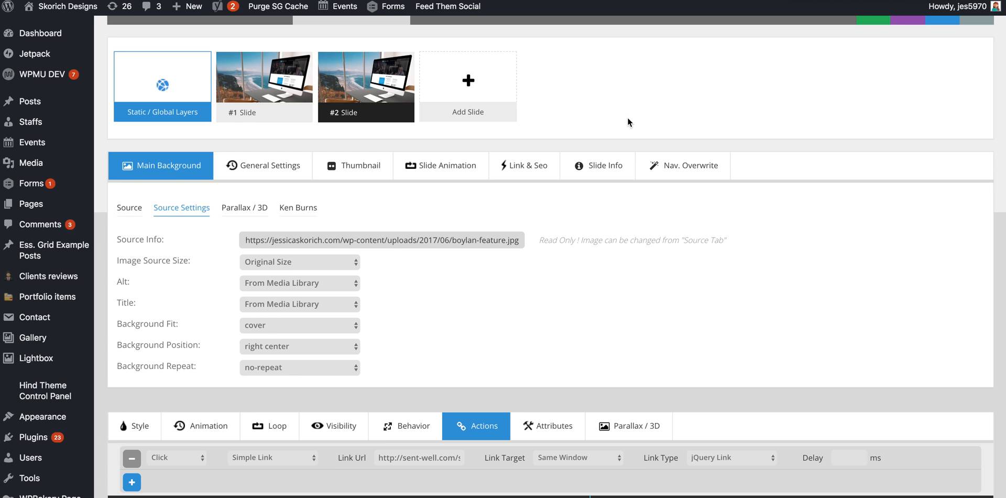
{"action": "scroll", "coordinate": [627, 117], "scroll_direction": "down", "scroll_amount": 3}
{"action": "scroll", "coordinate": [628, 118], "scroll_direction": "down", "scroll_amount": 2}
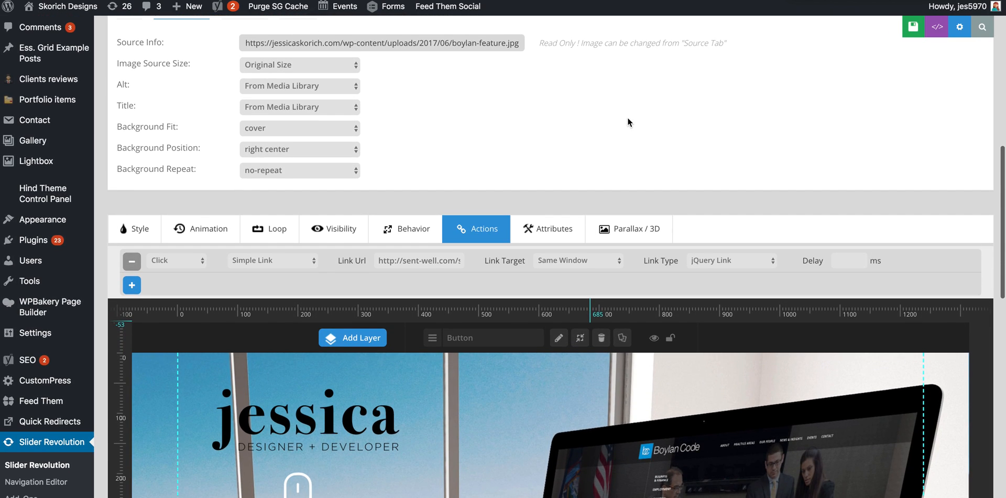
Show the button layer's device visibility options and review them alongside the slide's settings and canvas.
{"action": "left_click", "coordinate": [349, 234]}
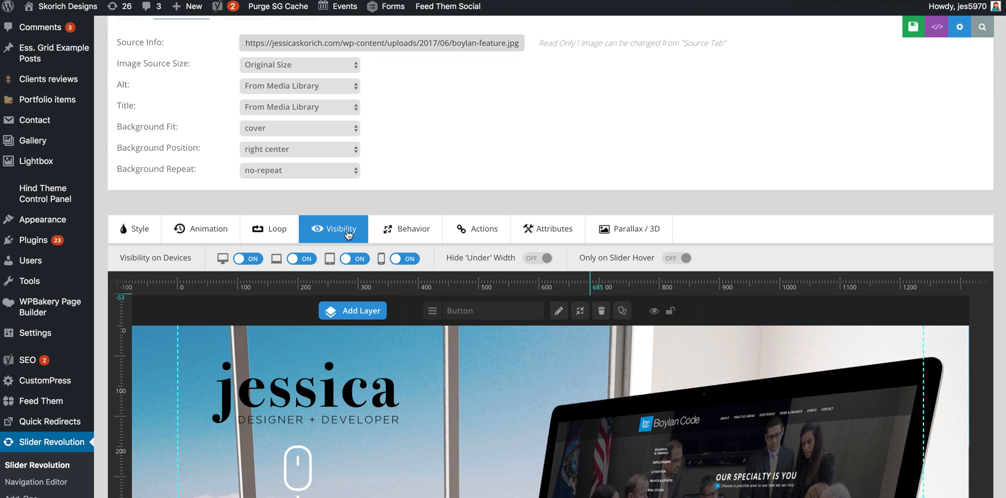
{"action": "scroll", "coordinate": [349, 234], "scroll_direction": "down", "scroll_amount": 3}
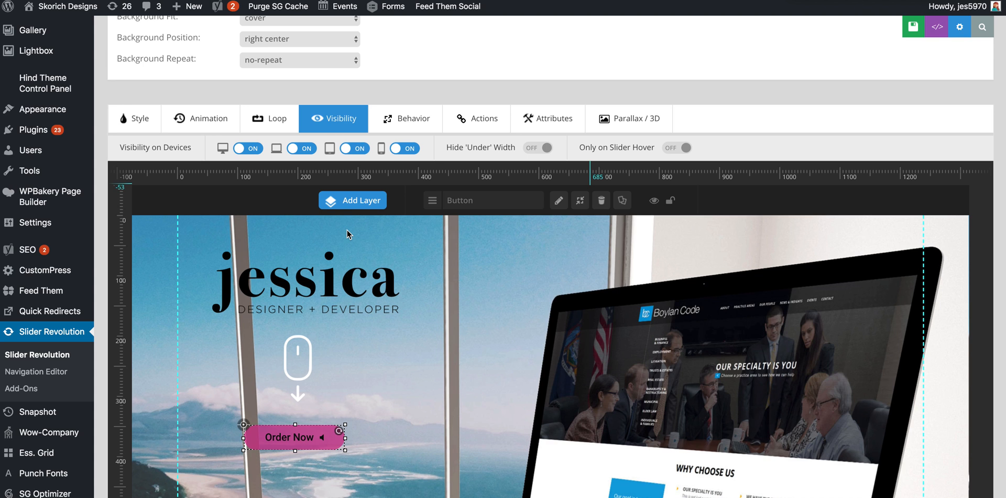
{"action": "scroll", "coordinate": [430, 161], "scroll_direction": "up", "scroll_amount": 3}
{"action": "scroll", "coordinate": [430, 162], "scroll_direction": "up", "scroll_amount": 4}
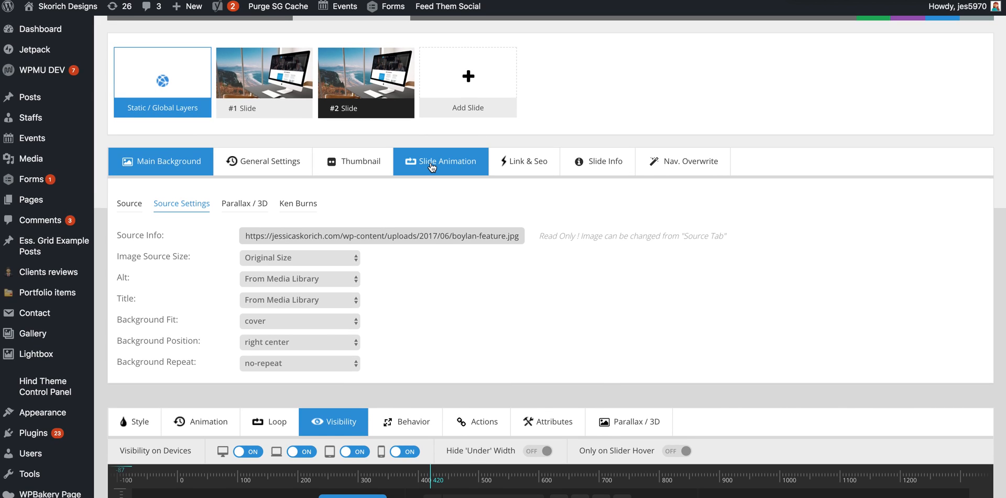
{"action": "scroll", "coordinate": [432, 166], "scroll_direction": "down", "scroll_amount": 1}
{"action": "scroll", "coordinate": [431, 163], "scroll_direction": "down", "scroll_amount": 1}
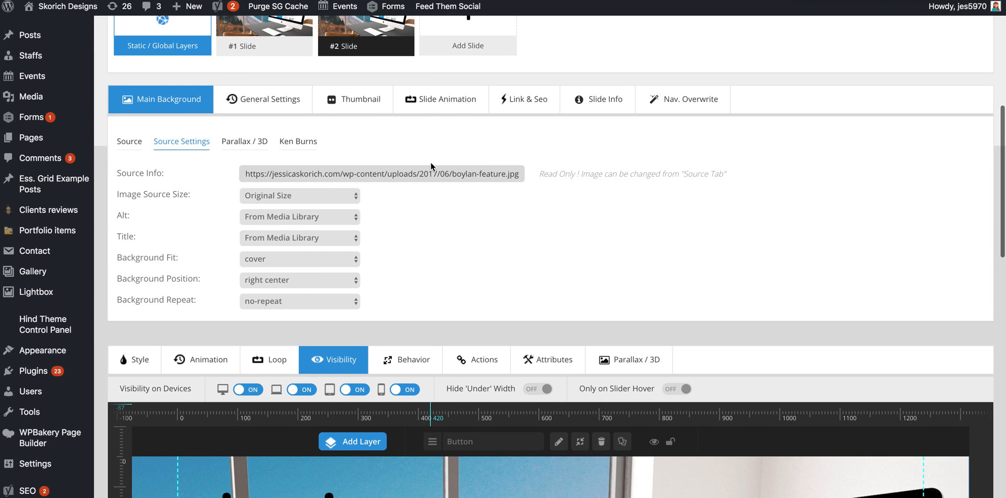
{"action": "scroll", "coordinate": [418, 240], "scroll_direction": "down", "scroll_amount": 6}
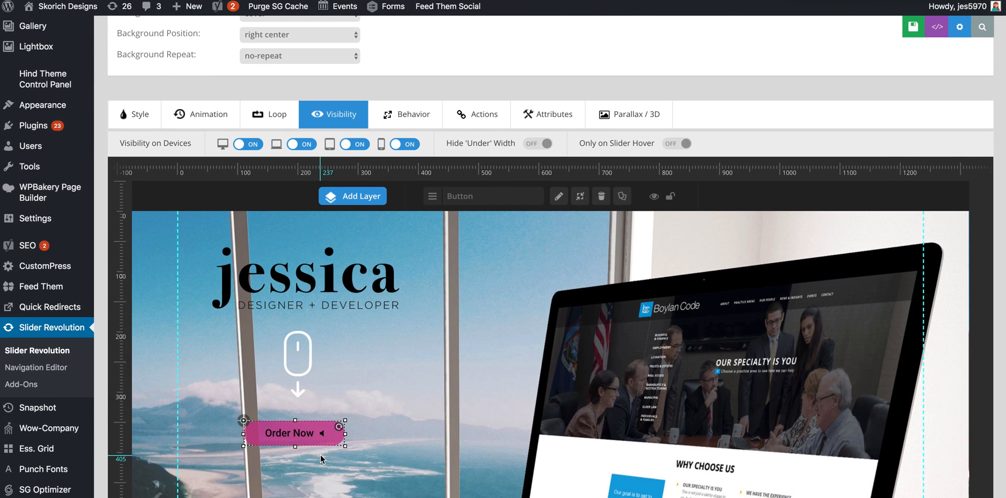